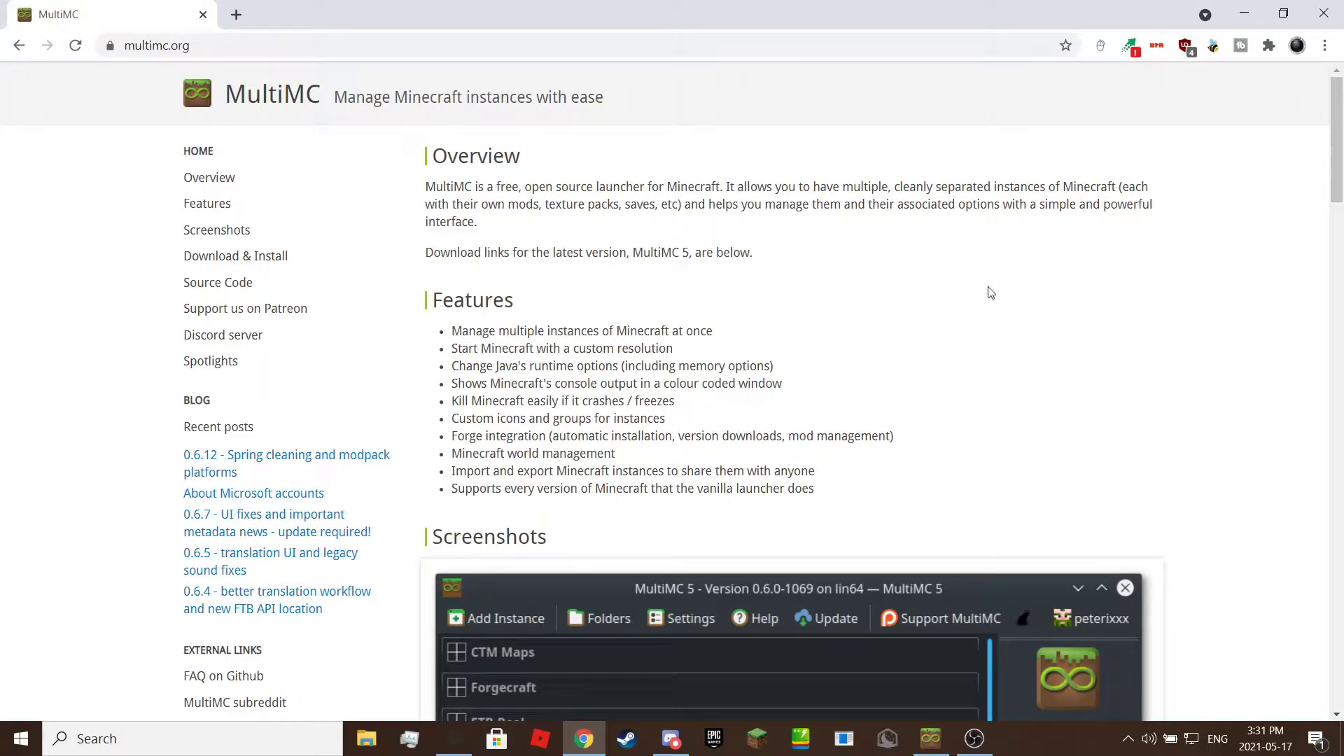
# - Examine the MultiMC page's features, screenshots and Download & Install options for Windows, Mac OS X and Linux
pyautogui.click(924, 291)
pyautogui.scroll(-8, 655, 268)
pyautogui.scroll(-3, 644, 269)
pyautogui.scroll(3, 633, 262)
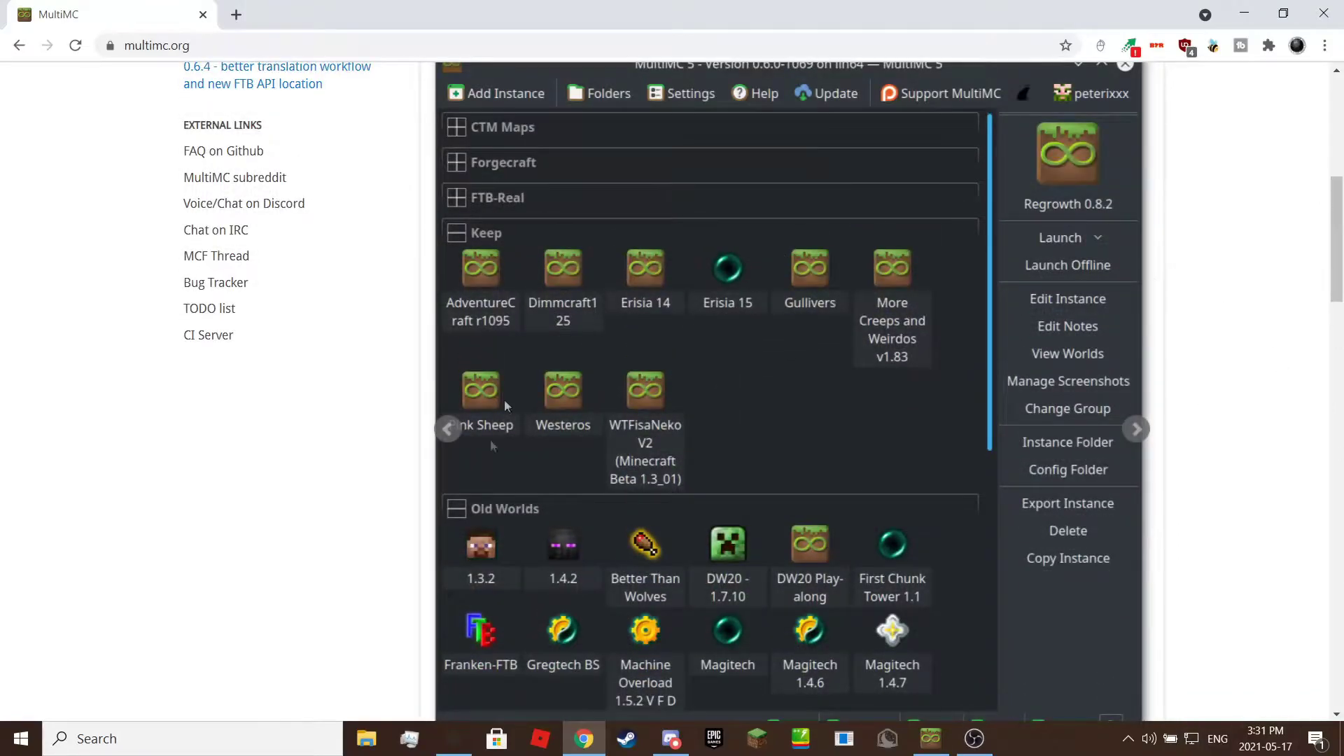
pyautogui.scroll(-9, 535, 275)
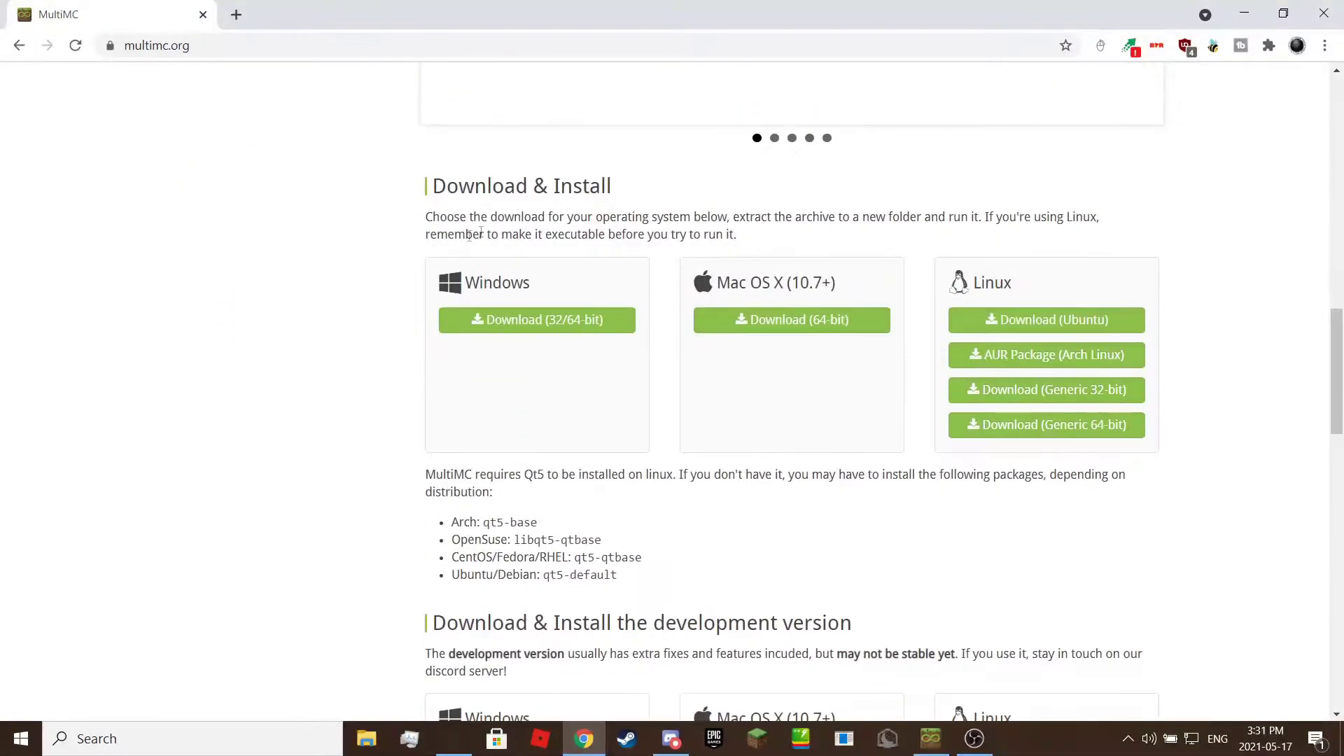
pyautogui.scroll(-1, 343, 249)
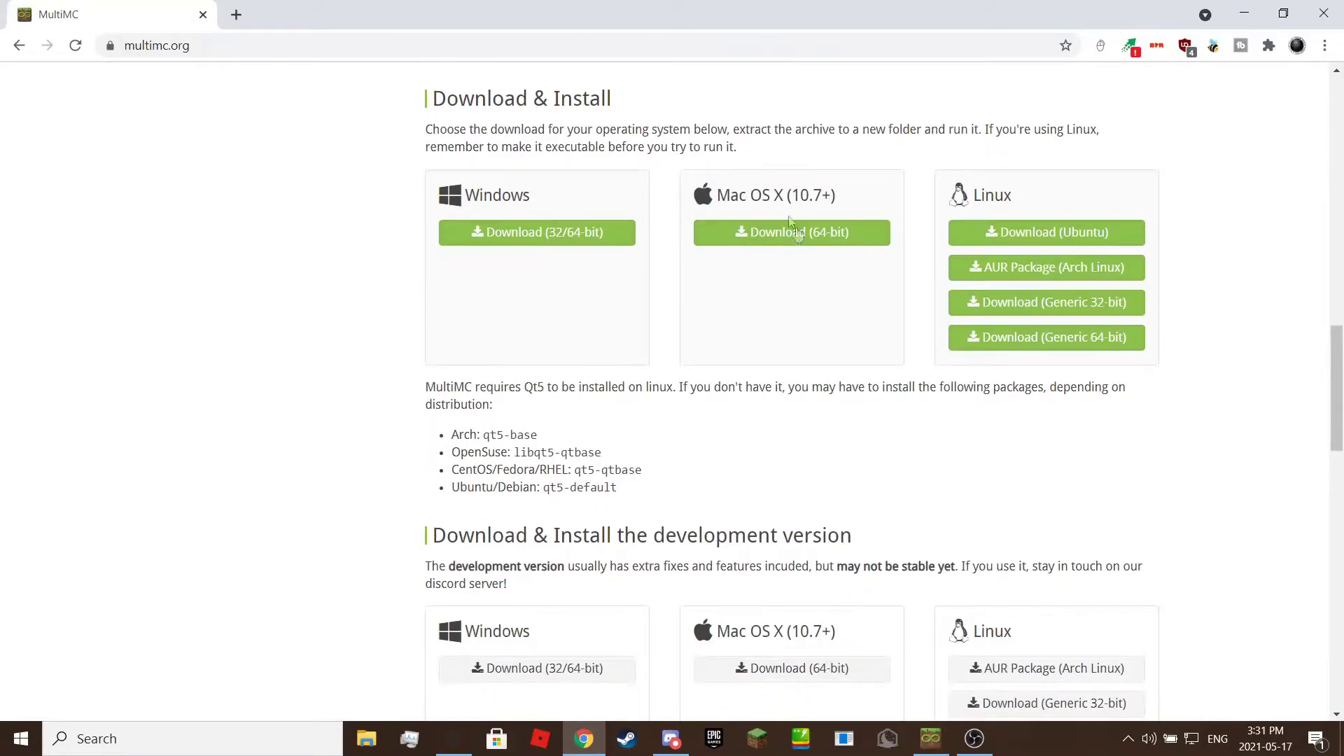
pyautogui.scroll(1, 759, 231)
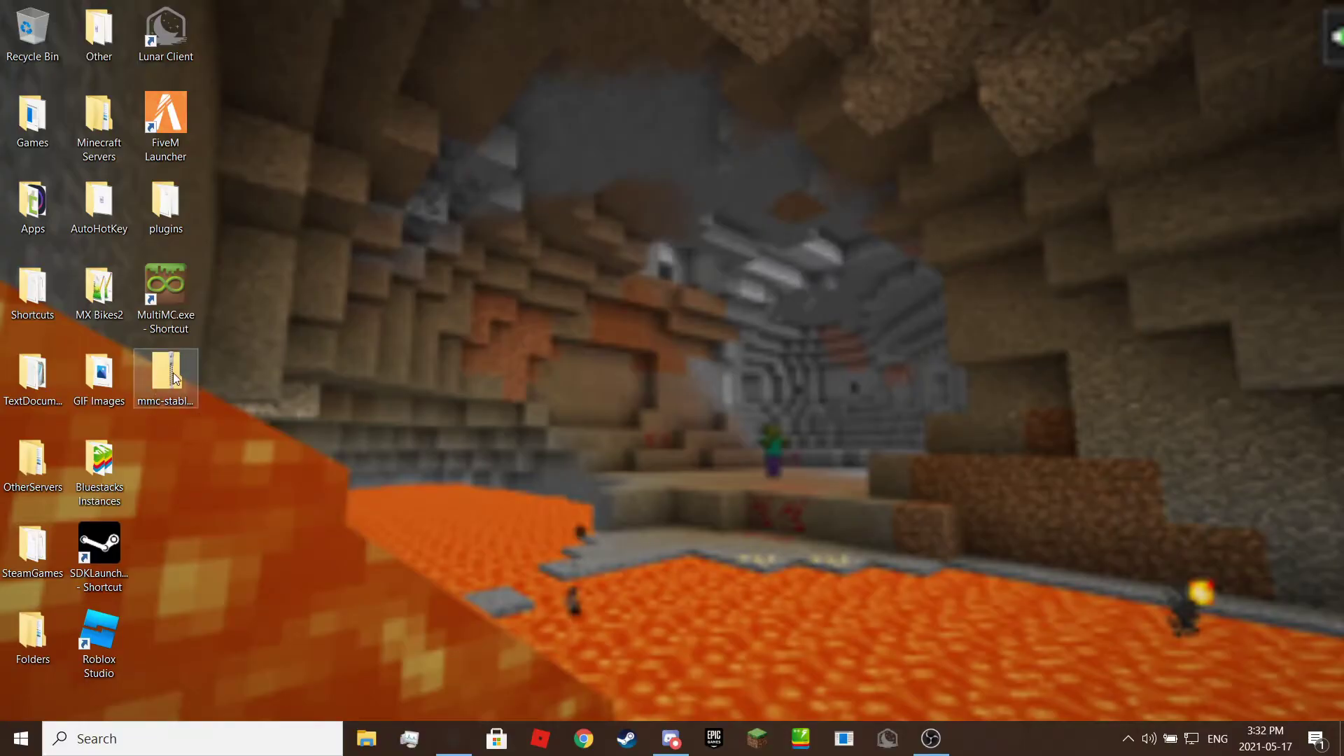
# - Extract the downloaded MultiMC zip archive on the desktop to the mmc-stable-win32 folder
pyautogui.rightClick(175, 378)
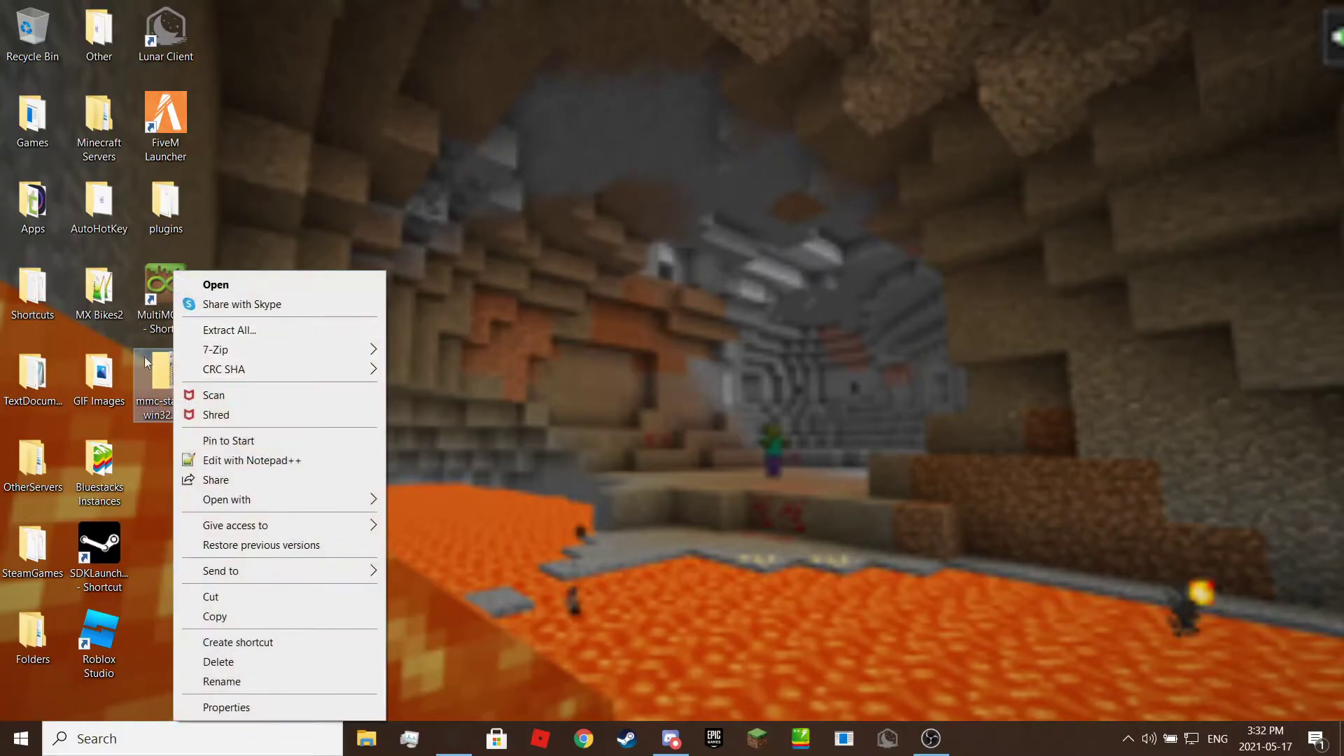
pyautogui.click(287, 331)
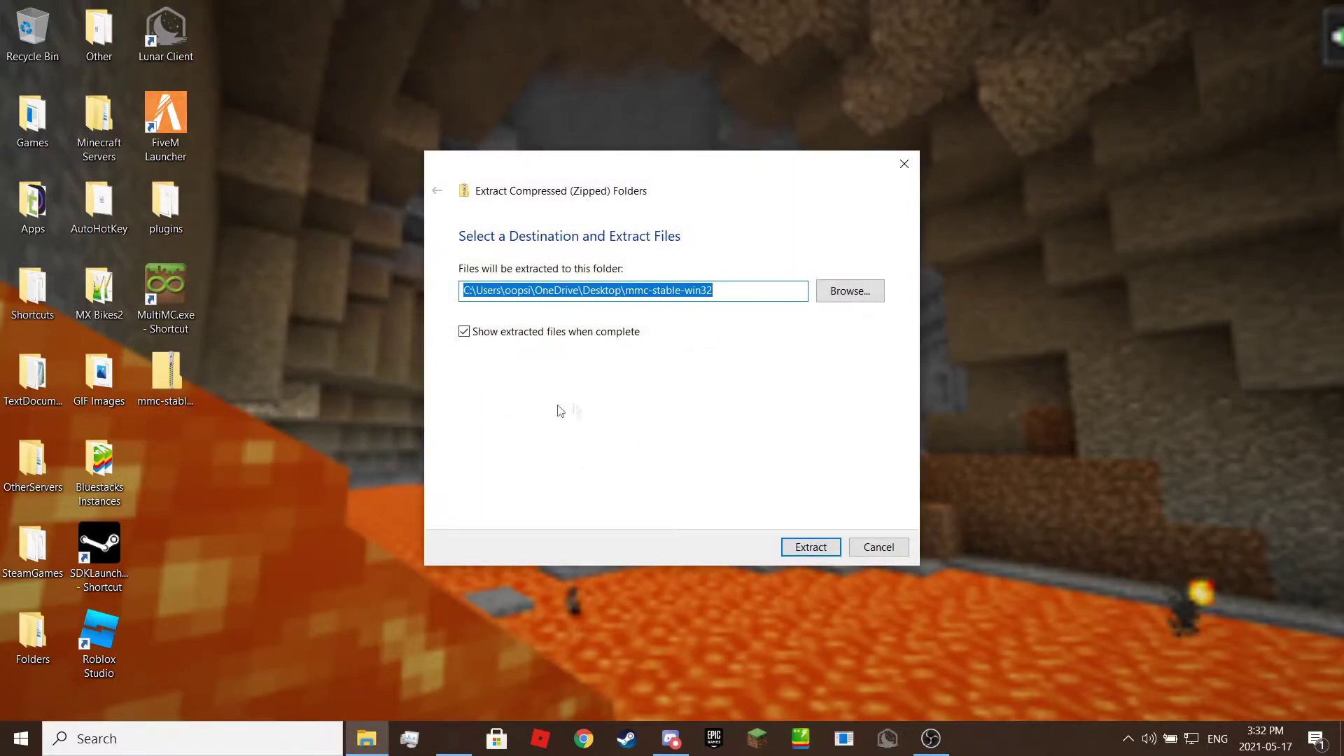
pyautogui.click(810, 546)
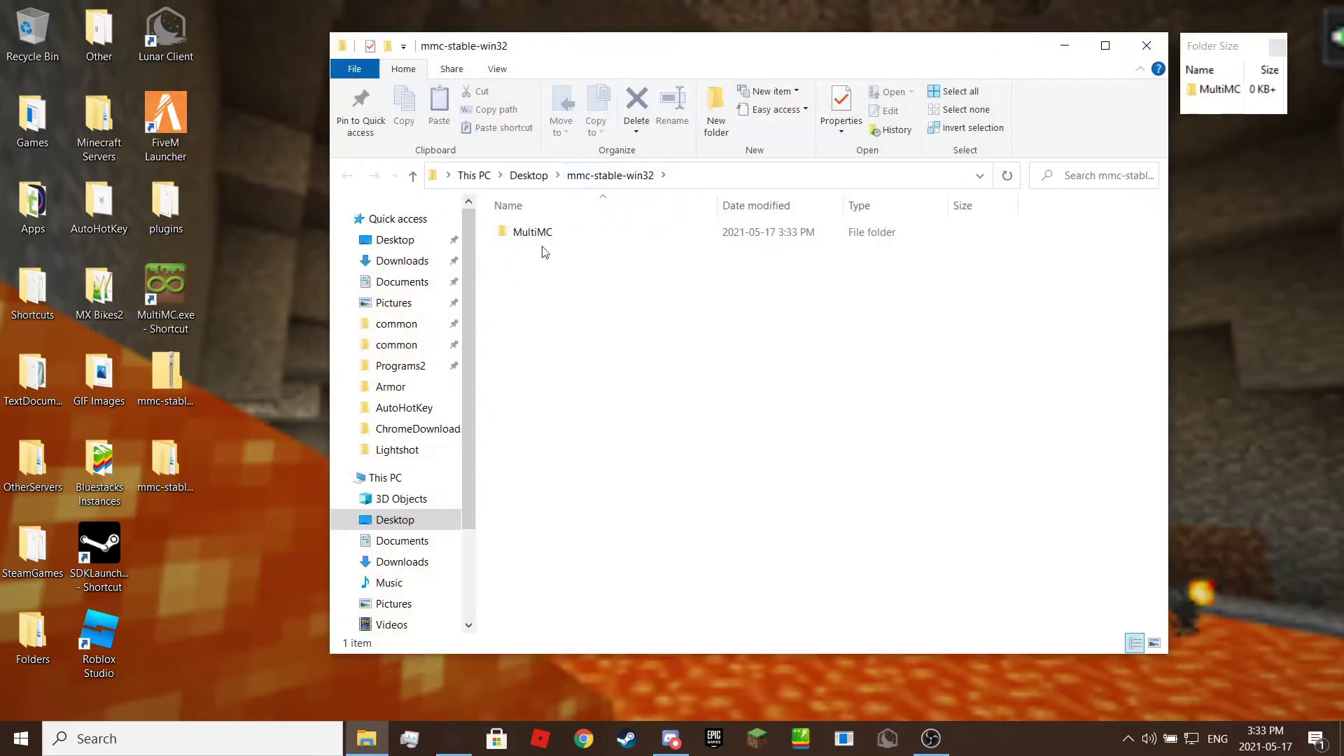
# - Run MultiMC.exe from the extracted MultiMC folder, allowing it past the Windows SmartScreen block
pyautogui.doubleClick(552, 240)
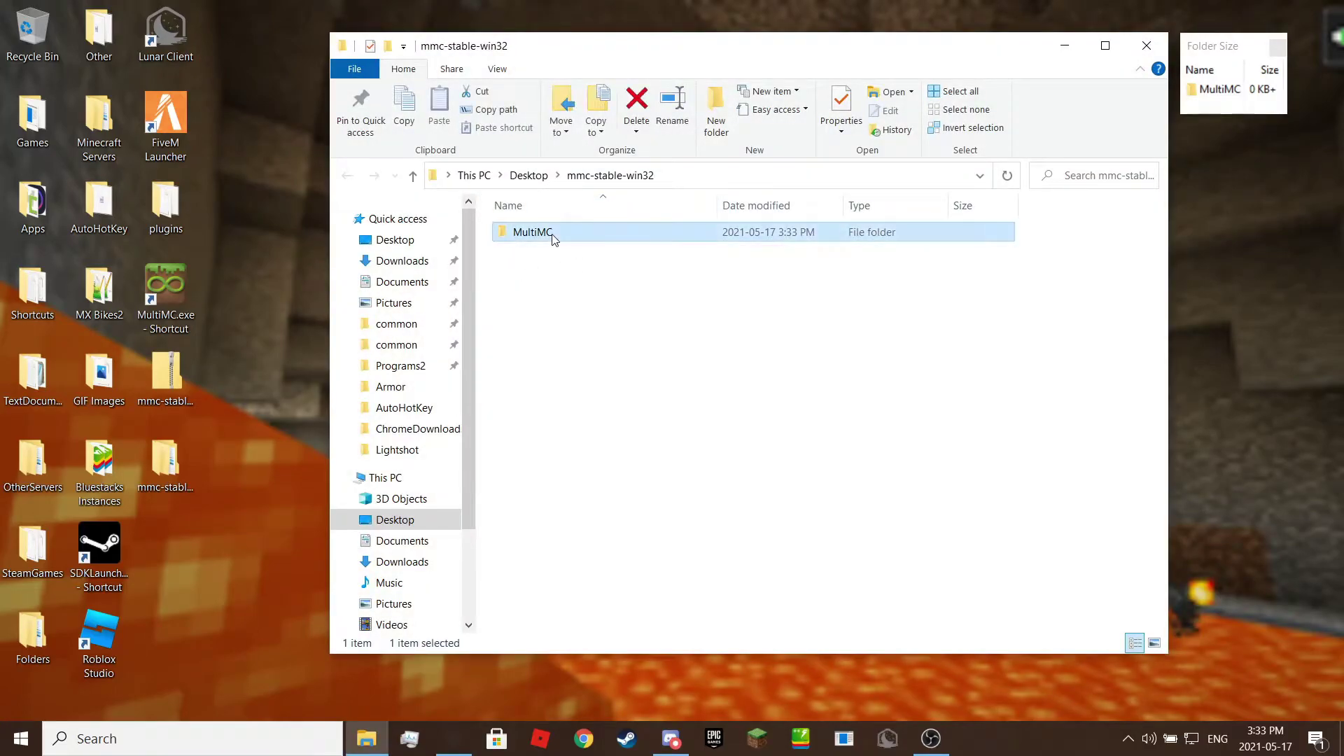
pyautogui.scroll(-2, 617, 336)
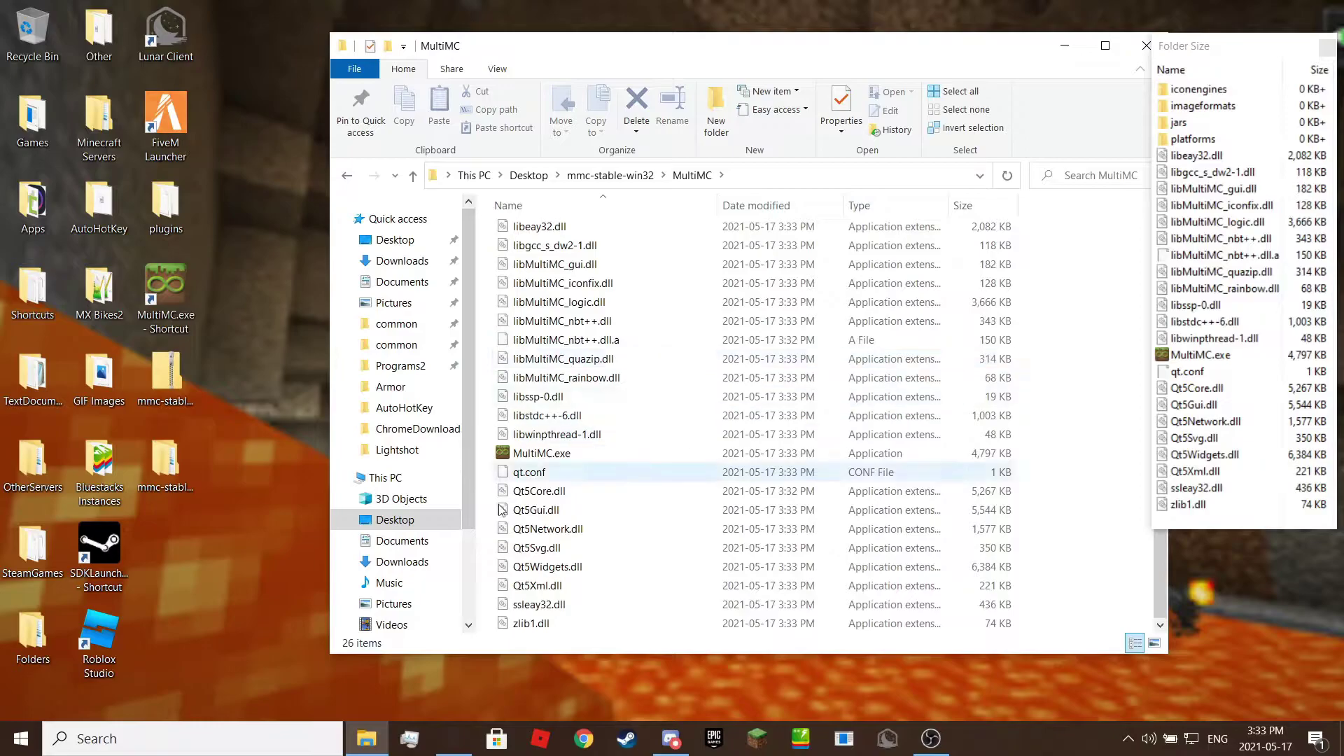
pyautogui.click(567, 455)
pyautogui.doubleClick(570, 461)
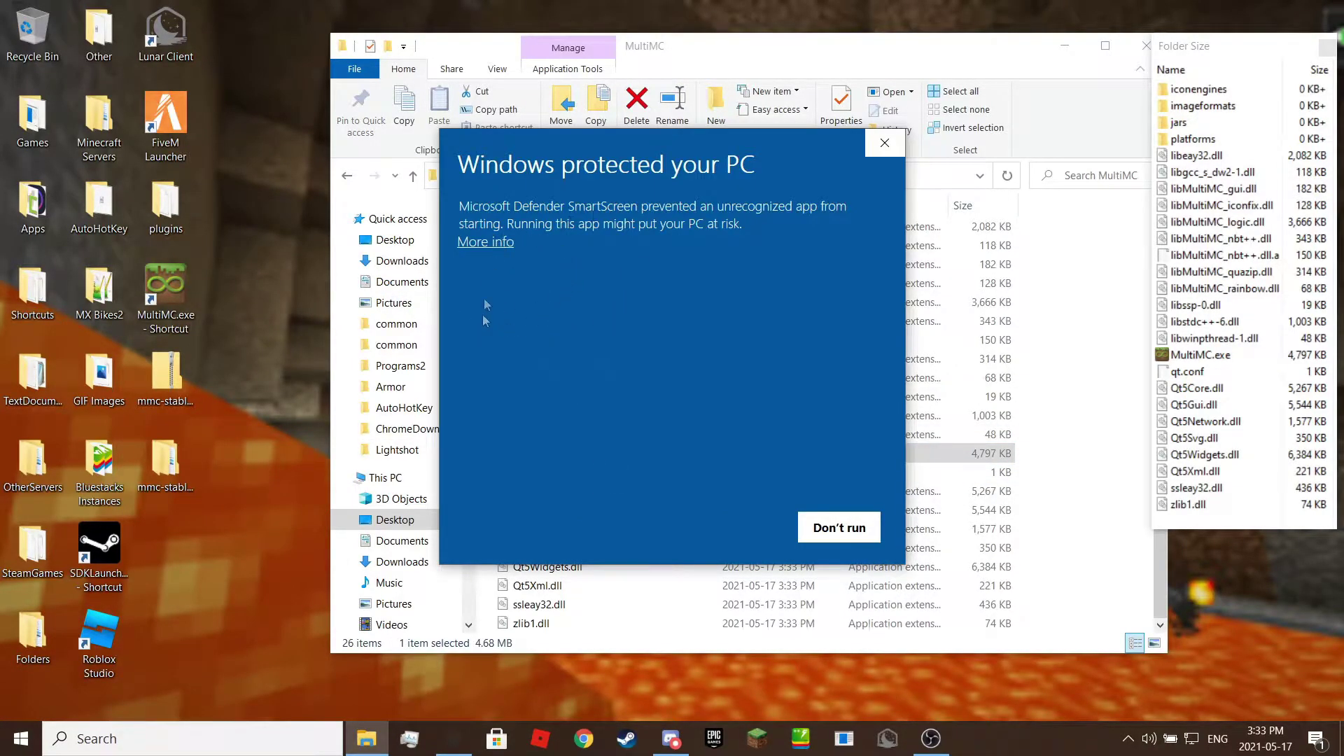
pyautogui.click(490, 241)
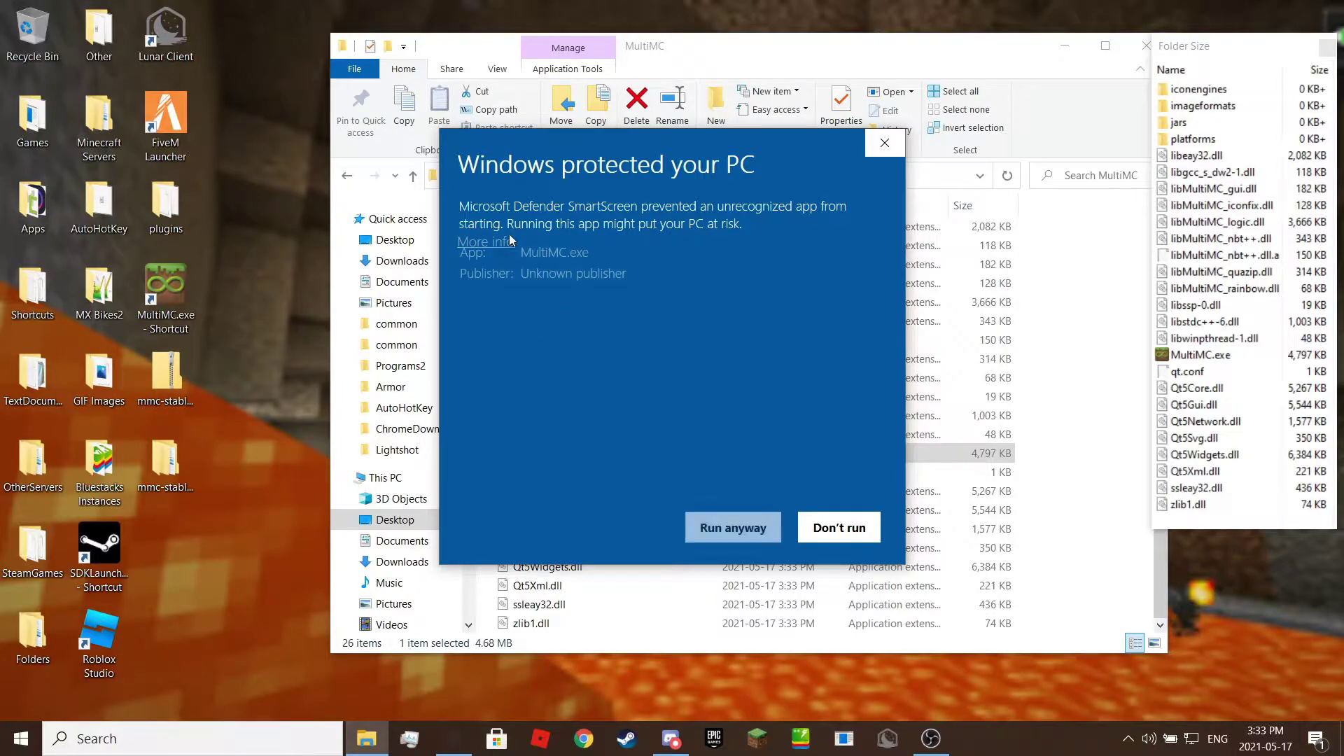
pyautogui.click(732, 526)
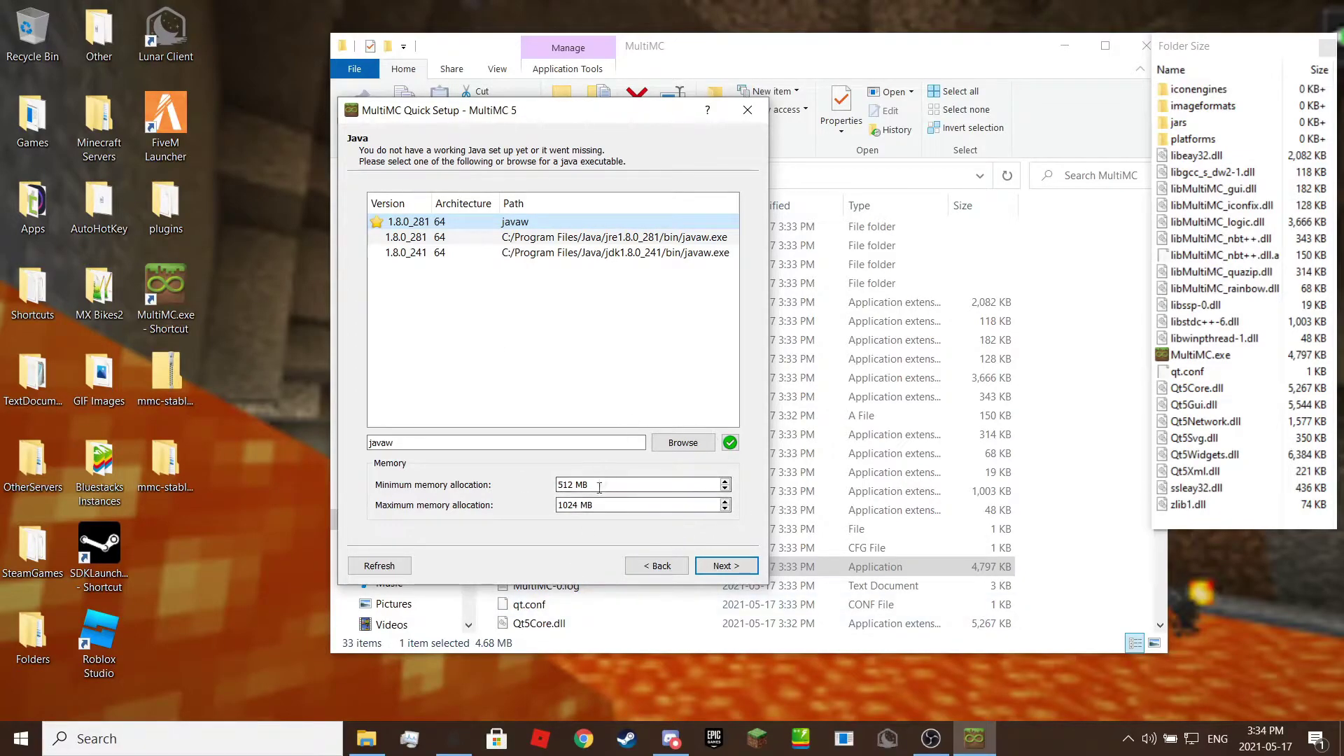
# - Set the minimum memory allocation to 1024 MB and the maximum to 2048 MB in the Java setup
pyautogui.click(726, 482)
pyautogui.click(726, 482)
pyautogui.click(725, 482)
pyautogui.click(726, 483)
pyautogui.click(727, 501)
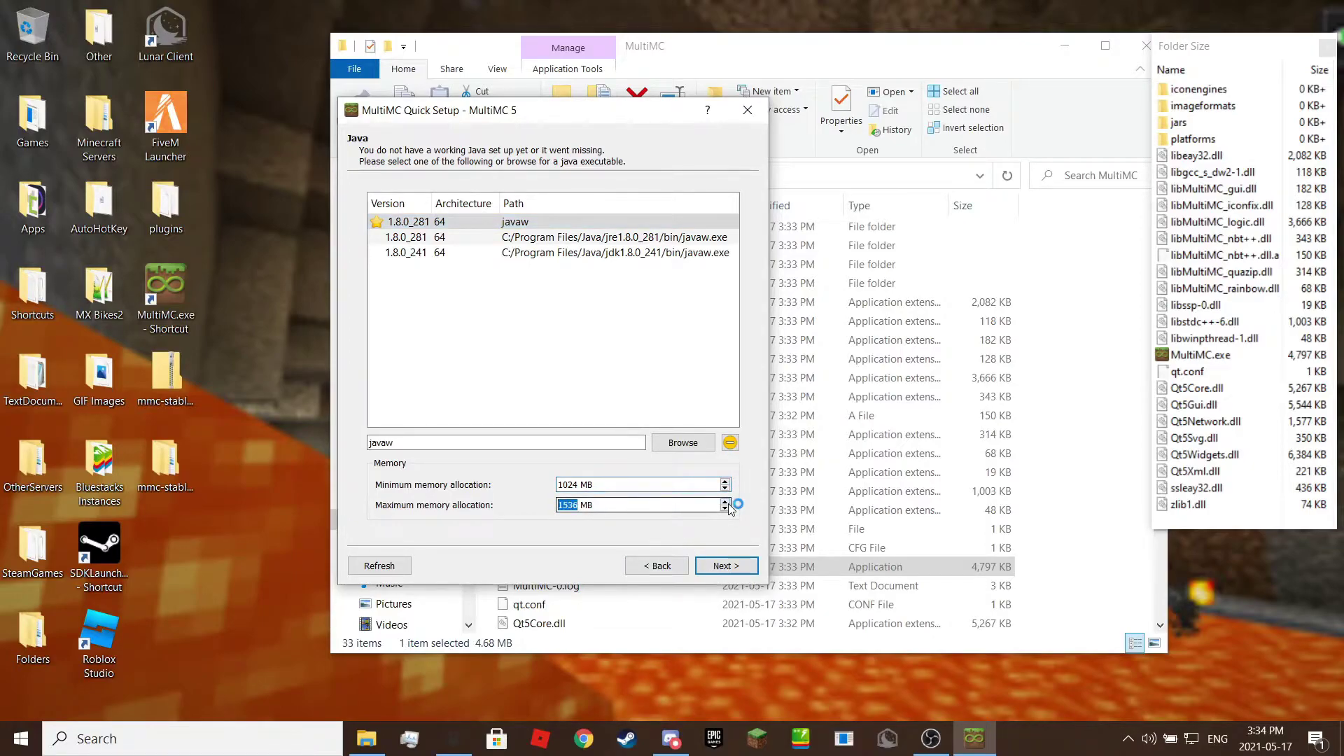
# - Accept the Java setup, disable analytics and finish the quick setup
pyautogui.click(726, 566)
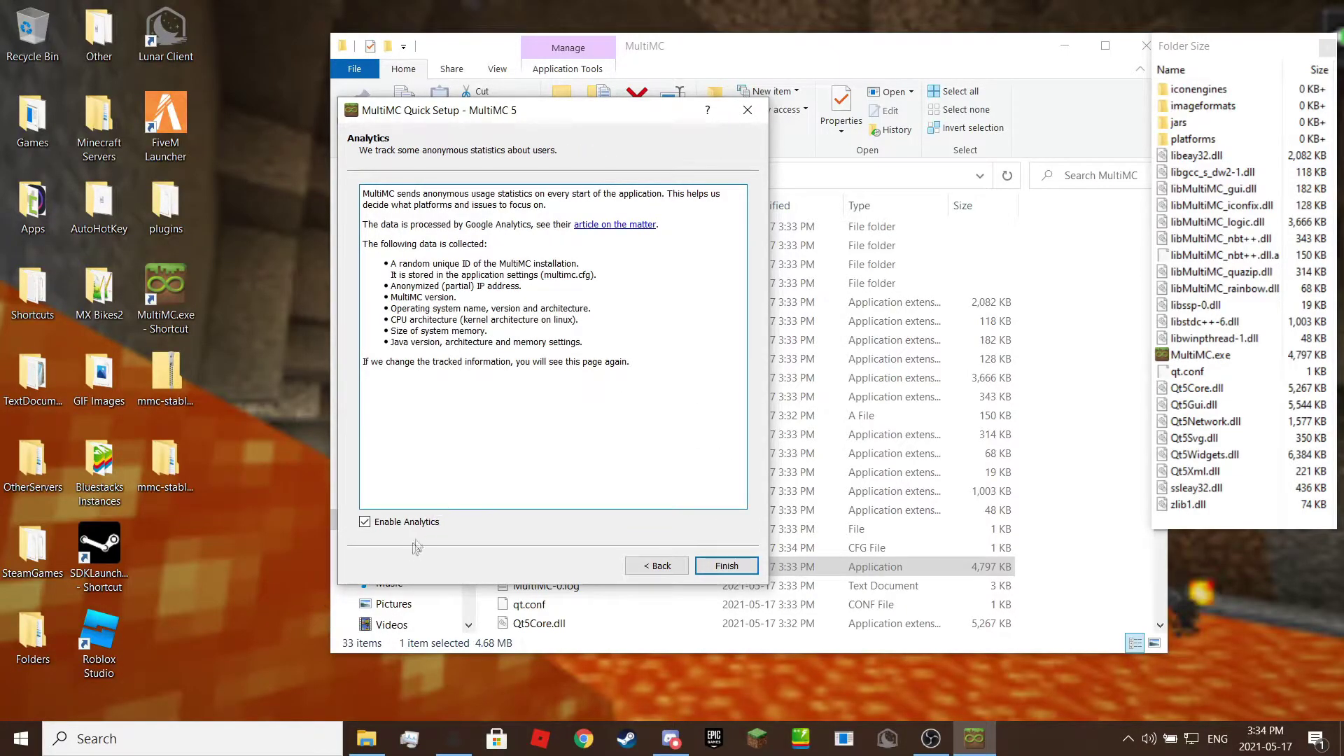
pyautogui.click(396, 524)
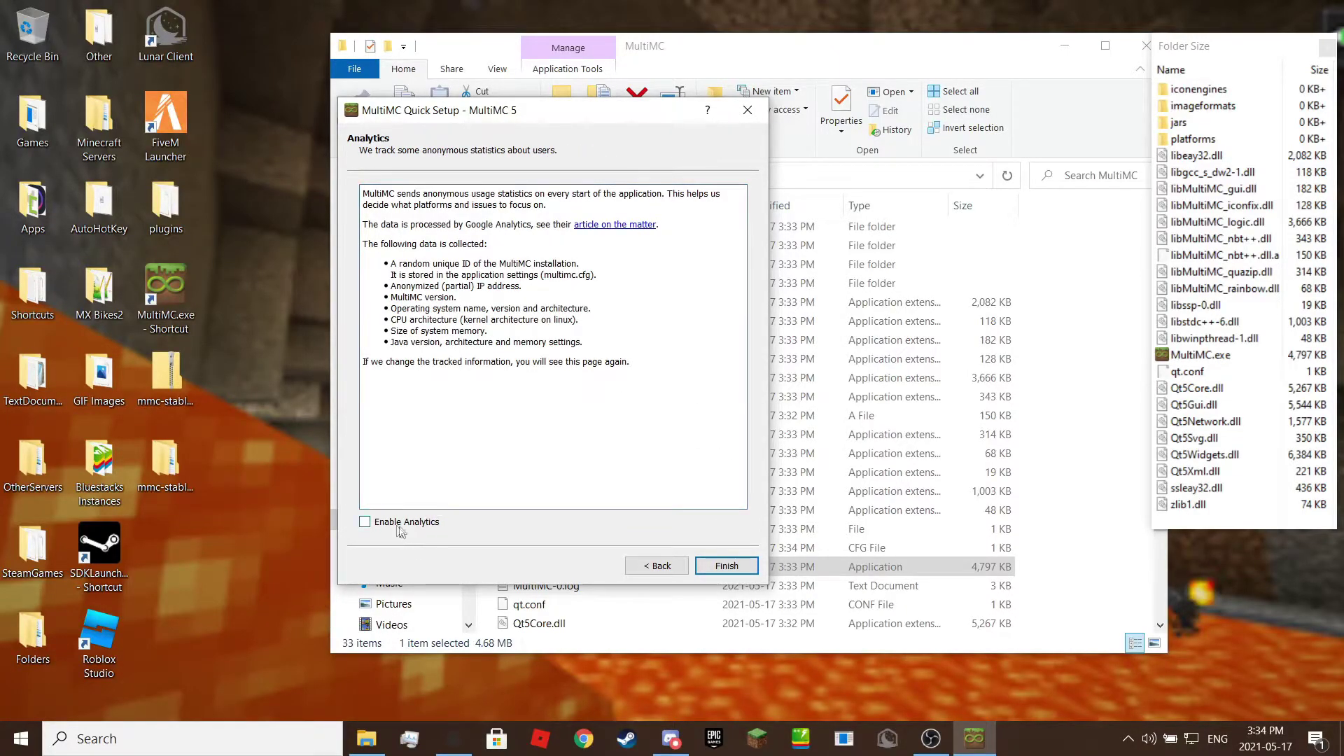
pyautogui.click(709, 570)
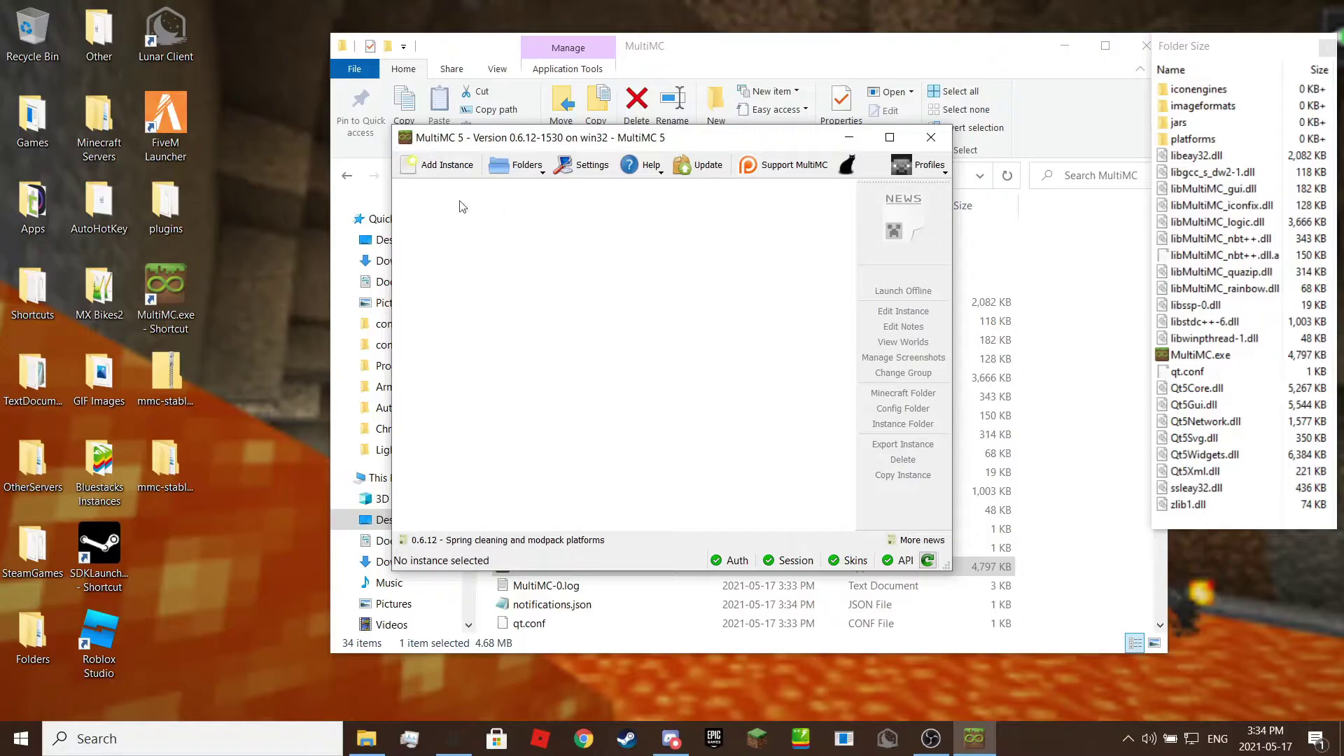
# - Start a new instance, browse the Vanilla versions and include alphas in the version list
pyautogui.click(440, 165)
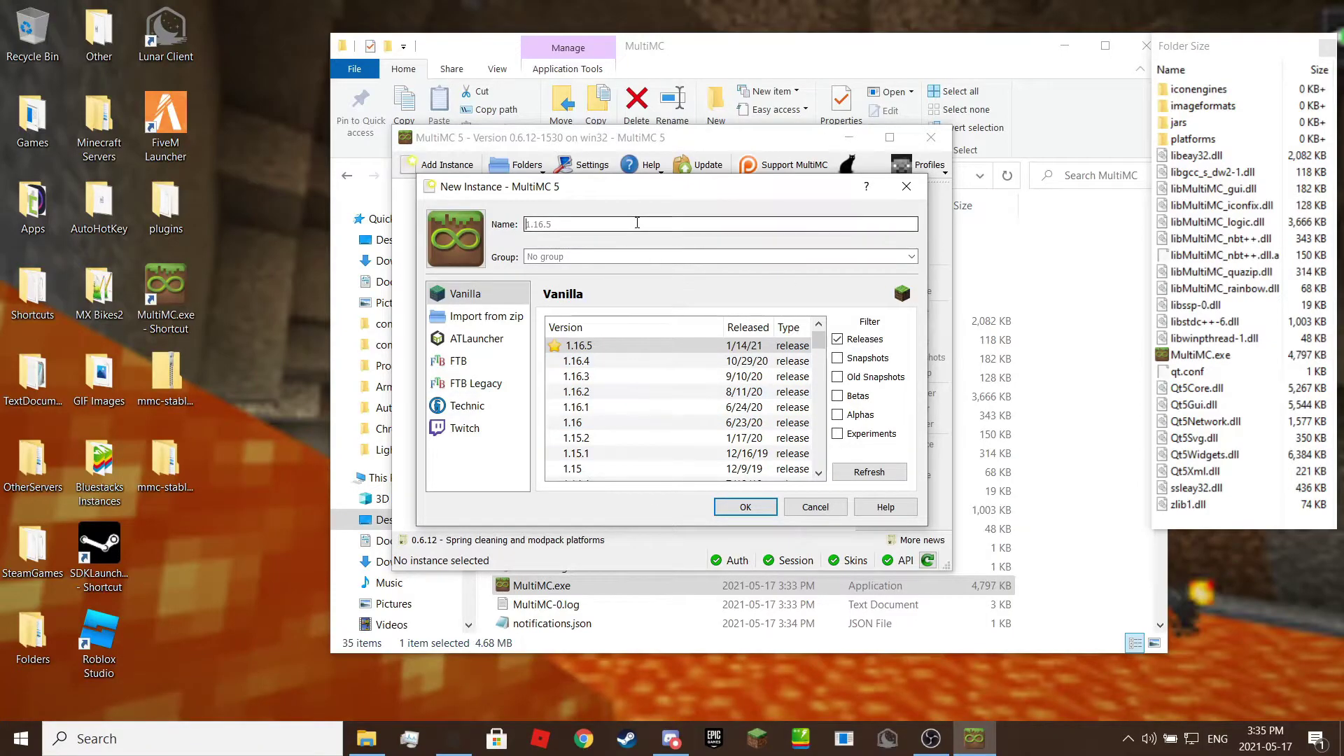
pyautogui.scroll(-3, 676, 384)
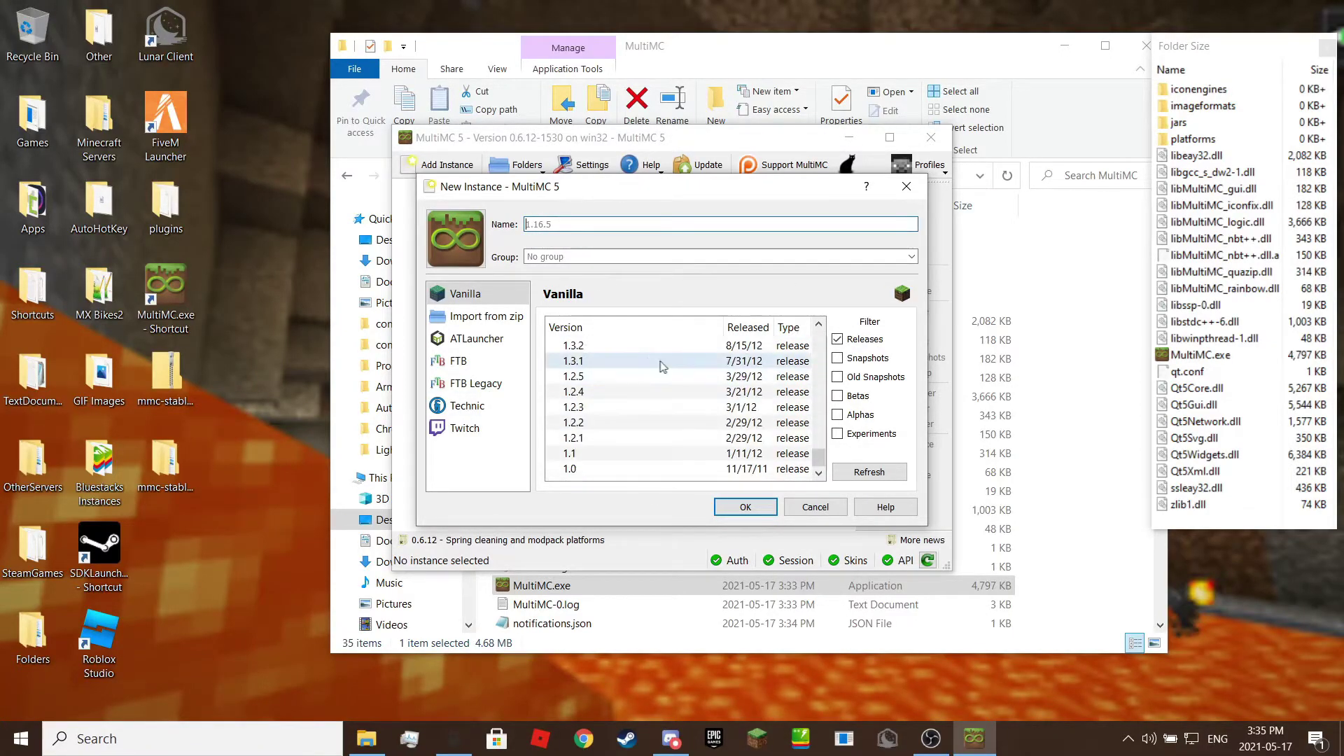
pyautogui.scroll(3, 676, 384)
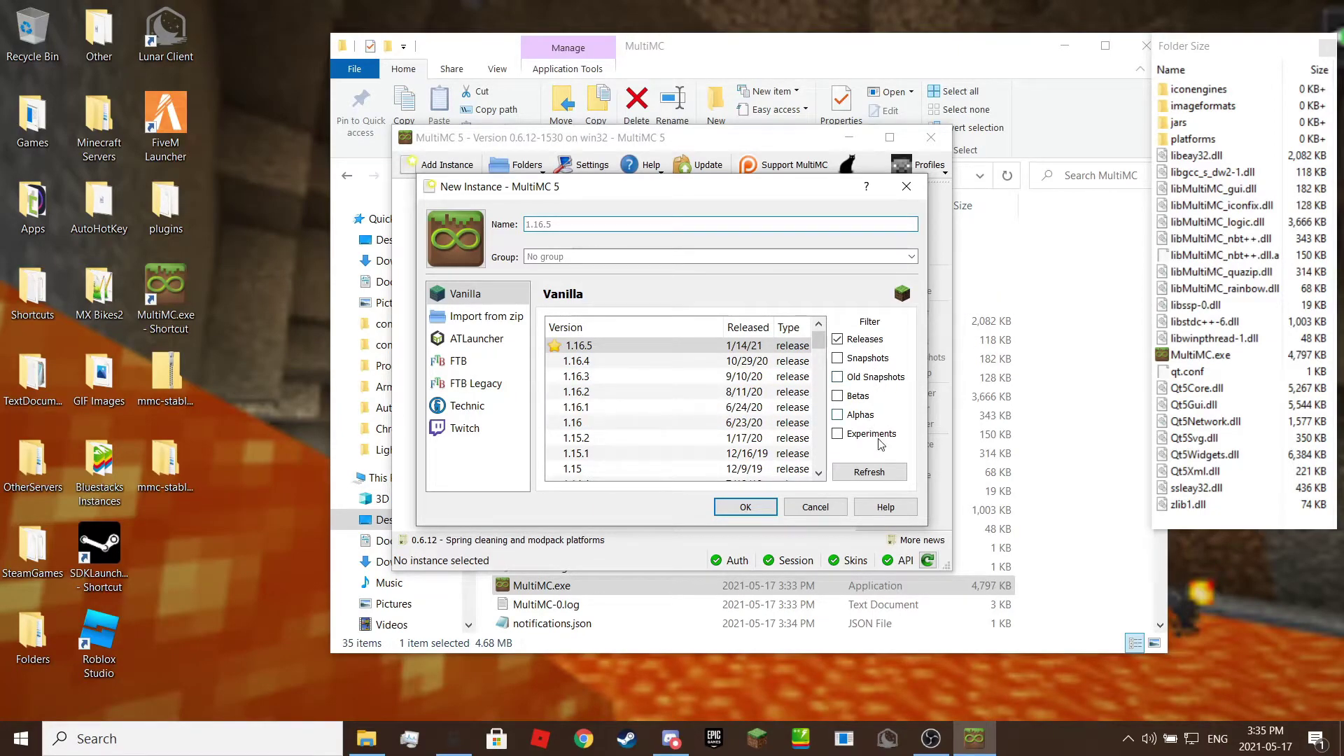
pyautogui.click(865, 415)
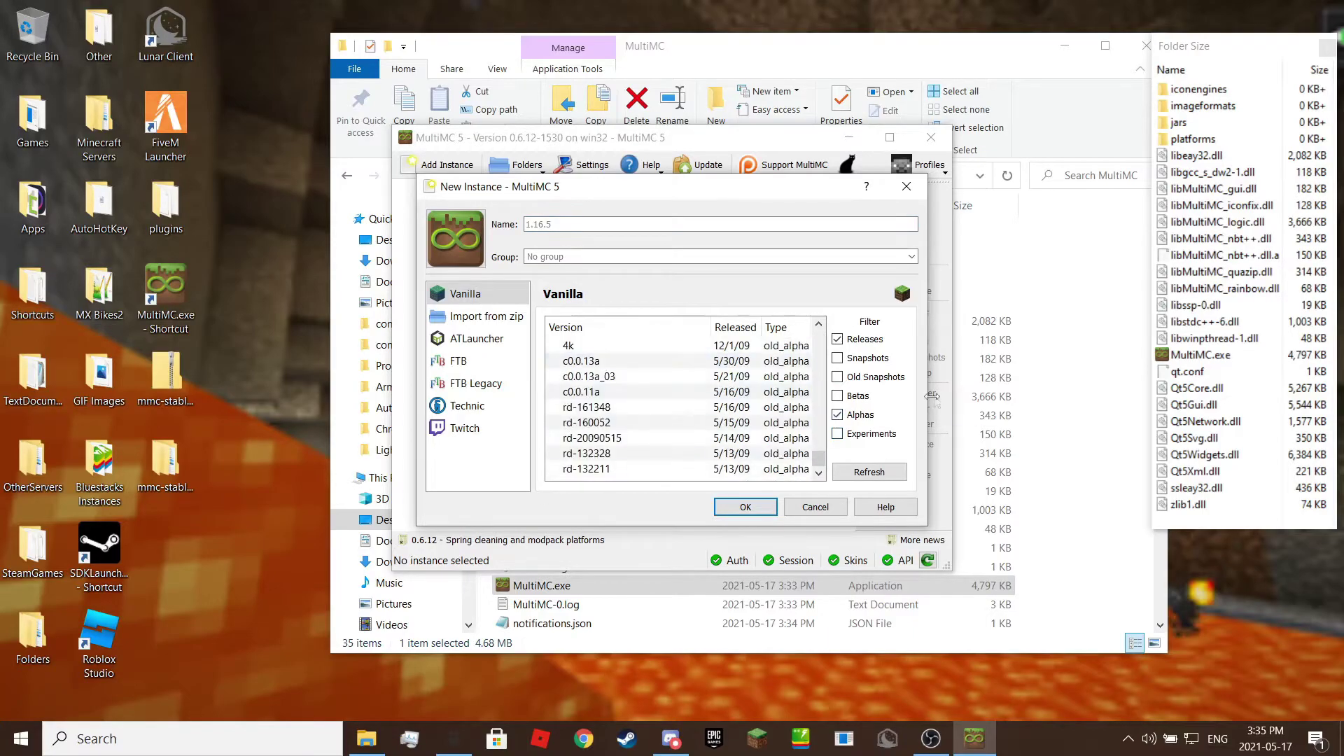
# - Look through the other instance sources: Import from zip, ATLauncher, FTB Legacy, Technic and Twitch
pyautogui.click(521, 318)
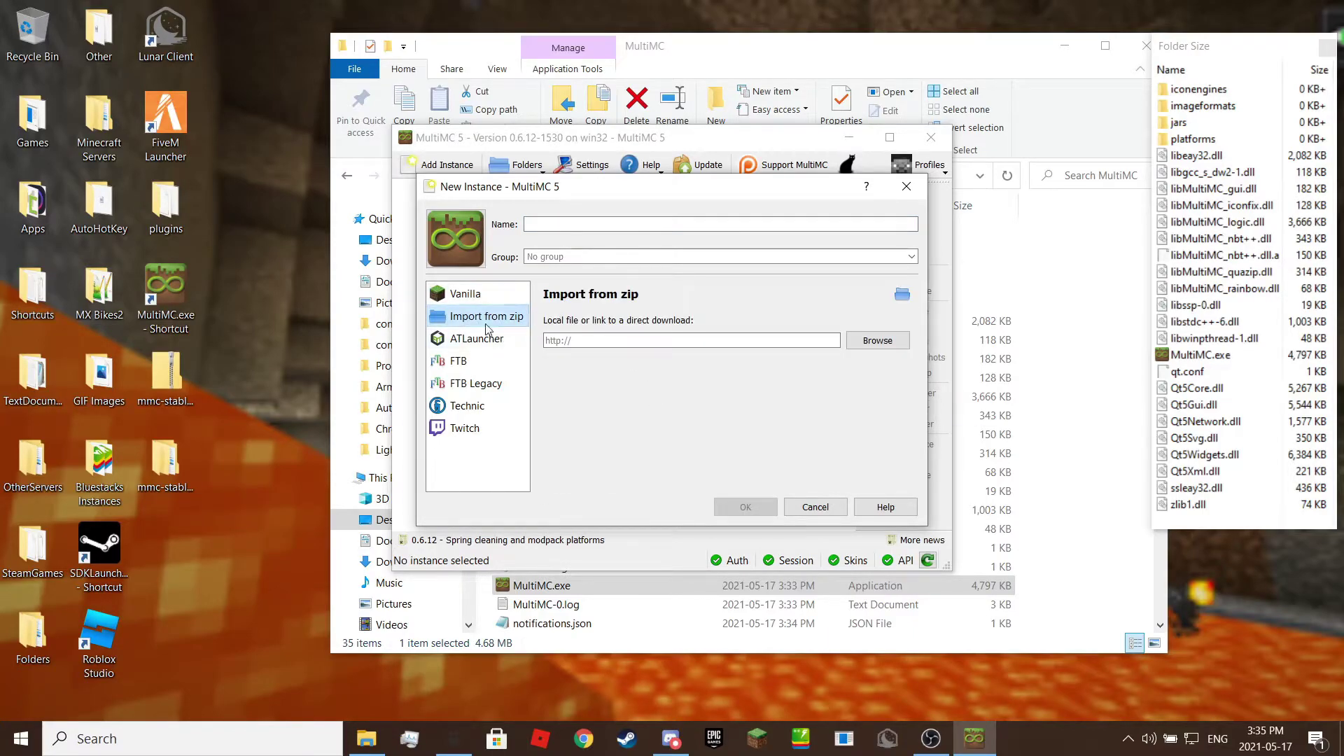
pyautogui.click(477, 338)
pyautogui.click(486, 316)
pyautogui.click(477, 338)
pyautogui.scroll(-2, 717, 406)
pyautogui.scroll(-3, 717, 406)
pyautogui.click(476, 383)
pyautogui.click(464, 427)
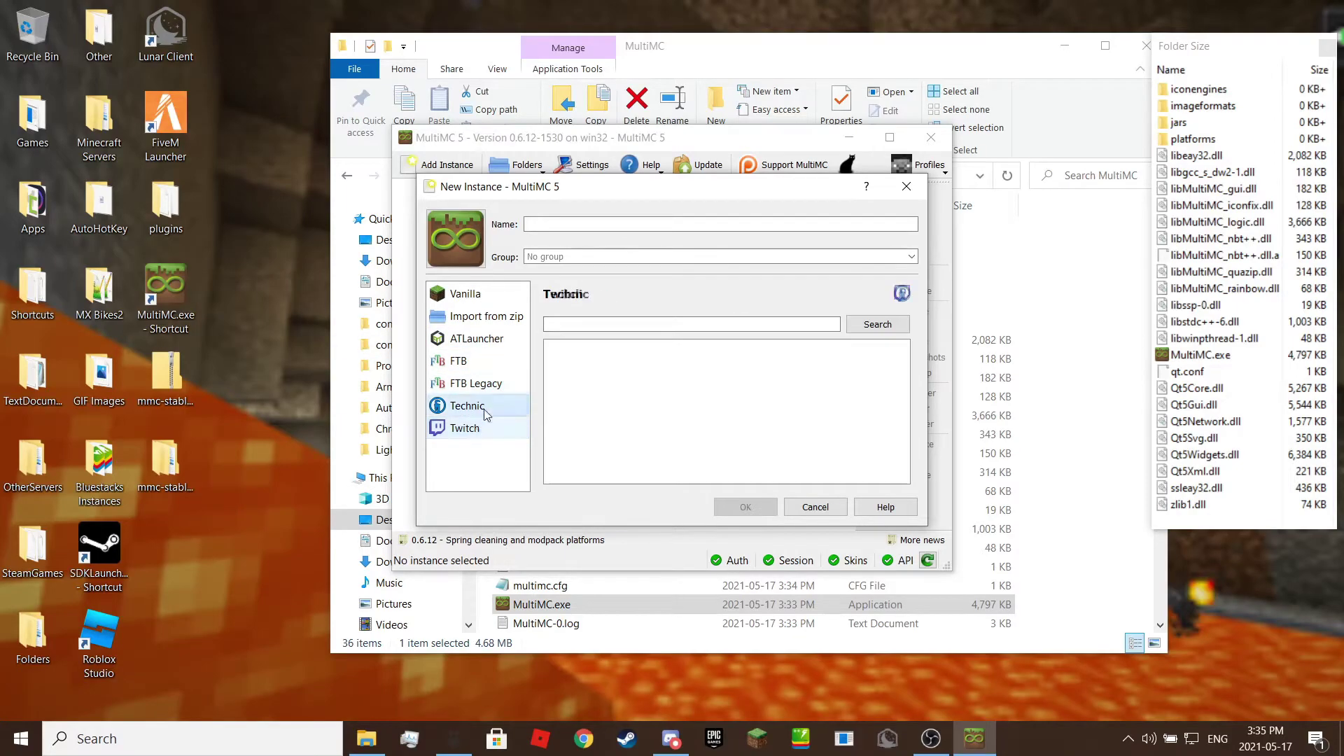
# - Create a Vanilla instance with version 1.16.5, keeping the default name
pyautogui.click(465, 294)
pyautogui.scroll(15, 700, 364)
pyautogui.click(745, 507)
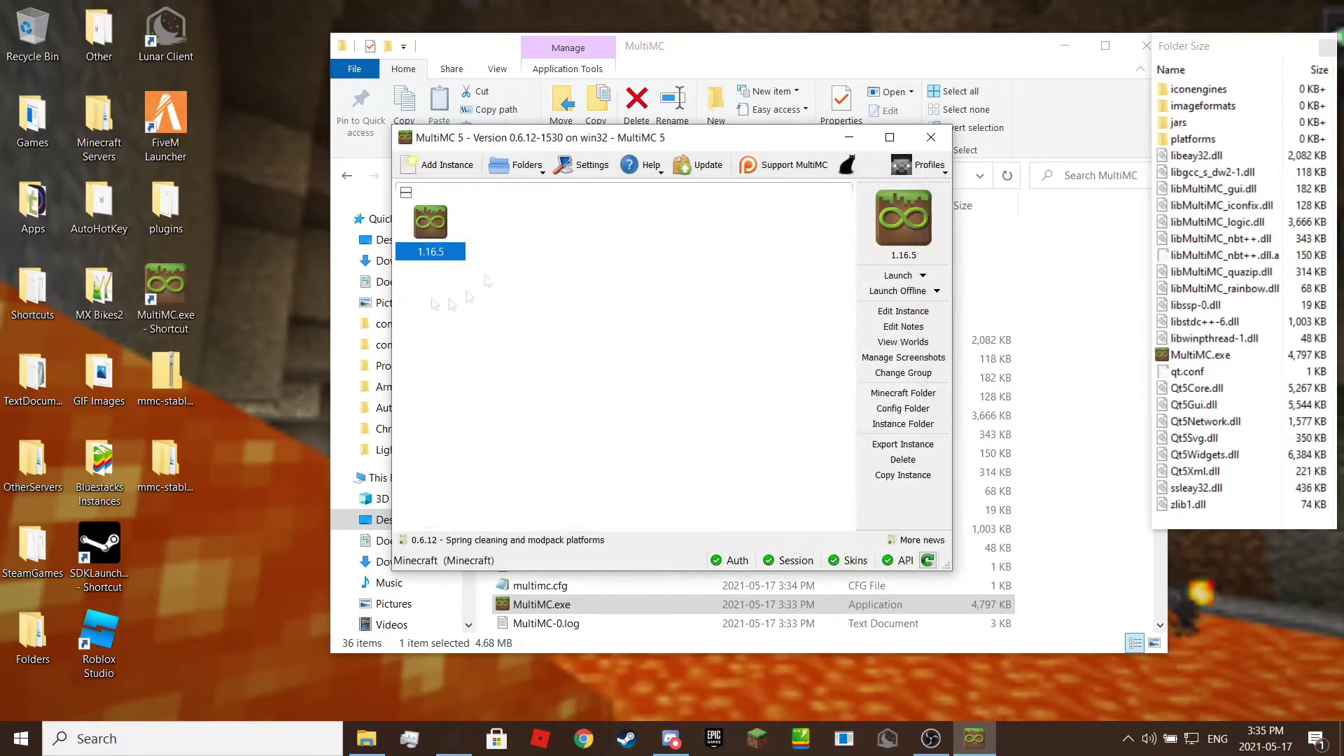
# - Check the folder viewing options, dismiss them and open the 1.16.5 instance for editing
pyautogui.click(525, 165)
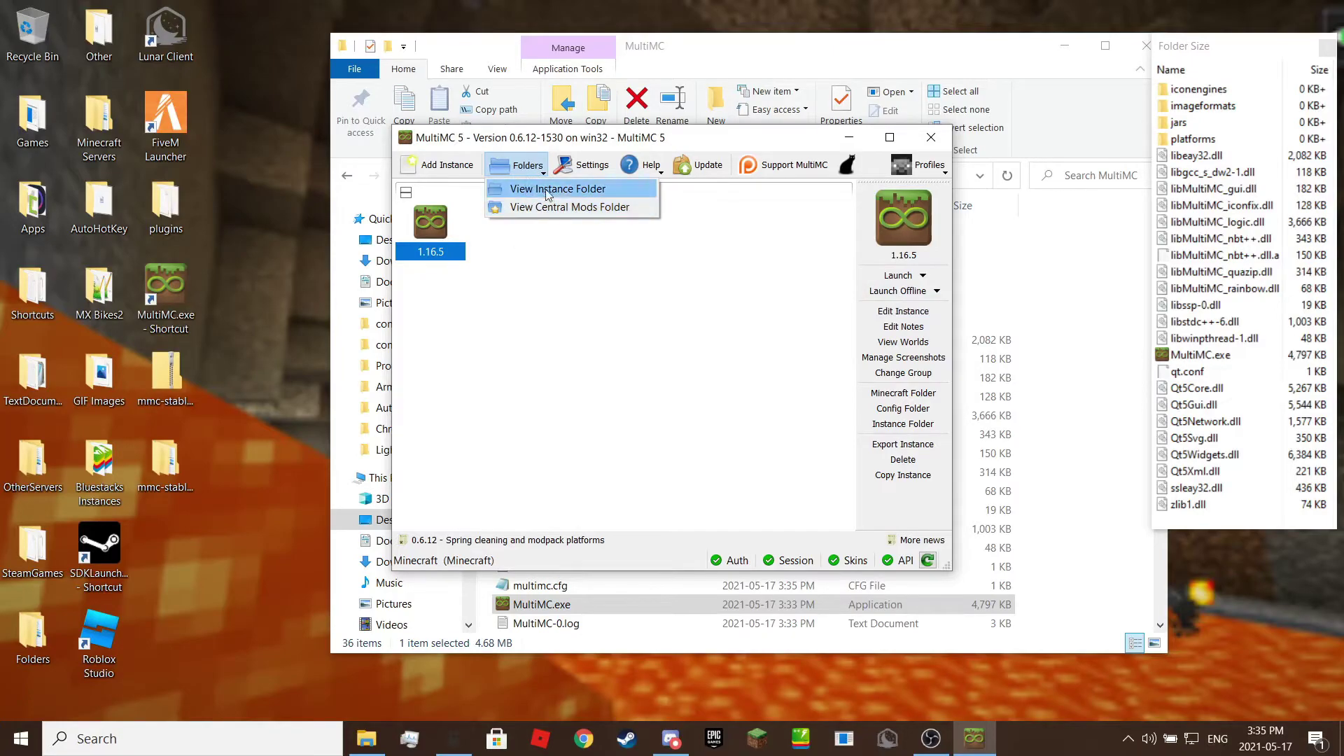
pyautogui.click(708, 336)
pyautogui.click(902, 310)
# - Customize the Minecraft component of the instance and revert the customization
pyautogui.click(614, 263)
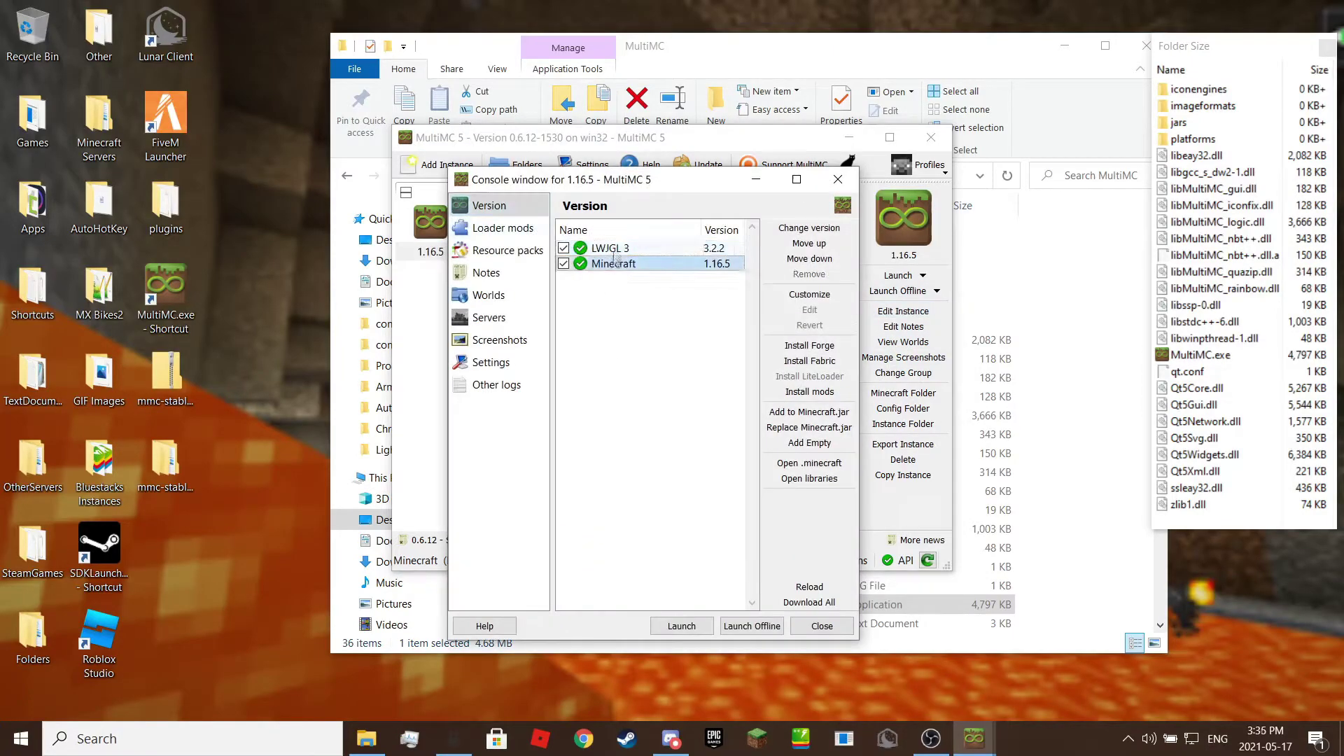
pyautogui.click(811, 295)
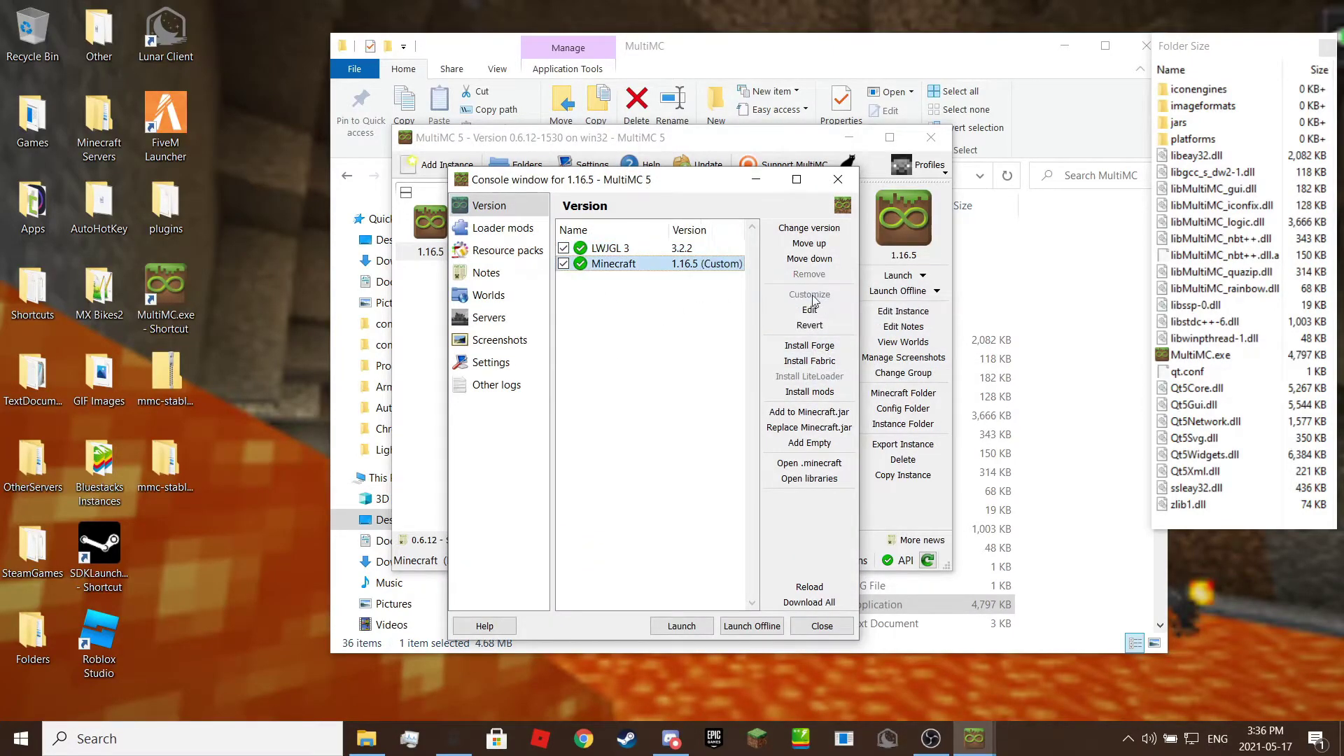
pyautogui.click(809, 324)
# - Install Forge version 36.1.0 on the 1.16.5 instance, and dismiss the Fabric version selection
pyautogui.click(636, 249)
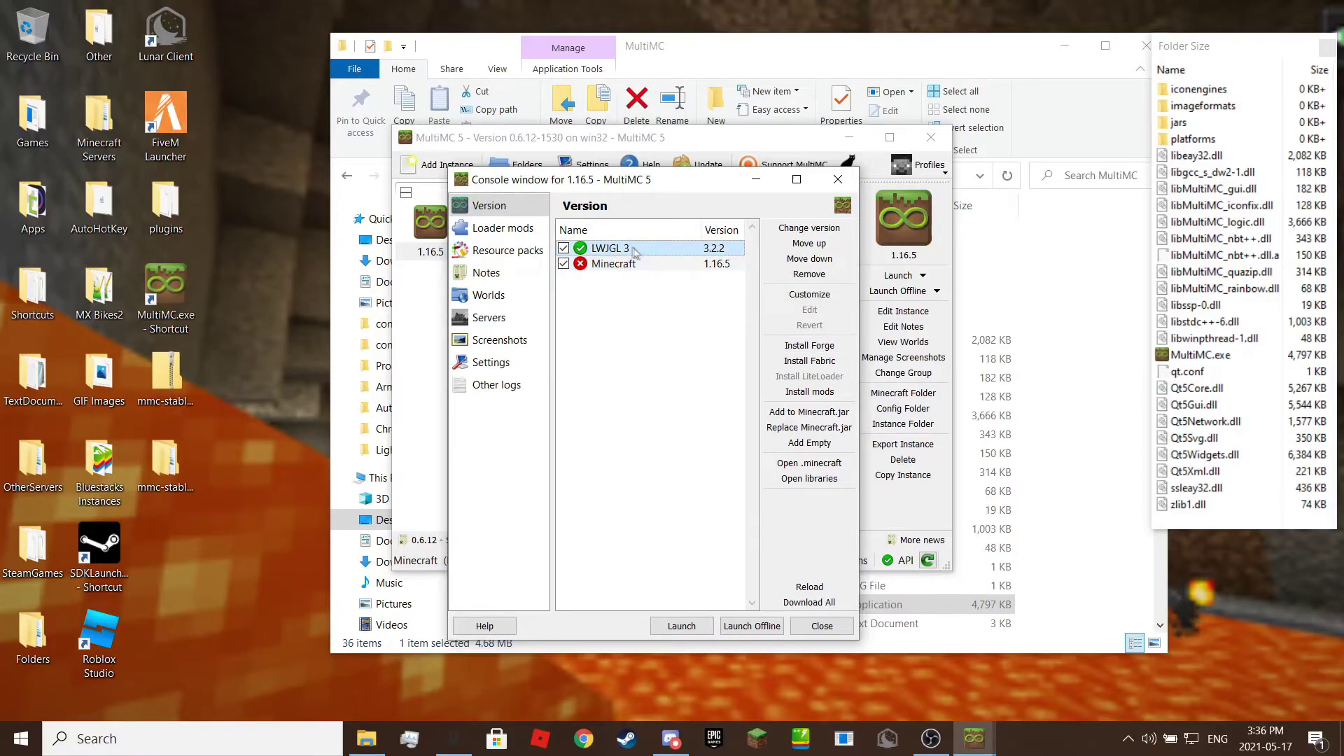
pyautogui.click(809, 345)
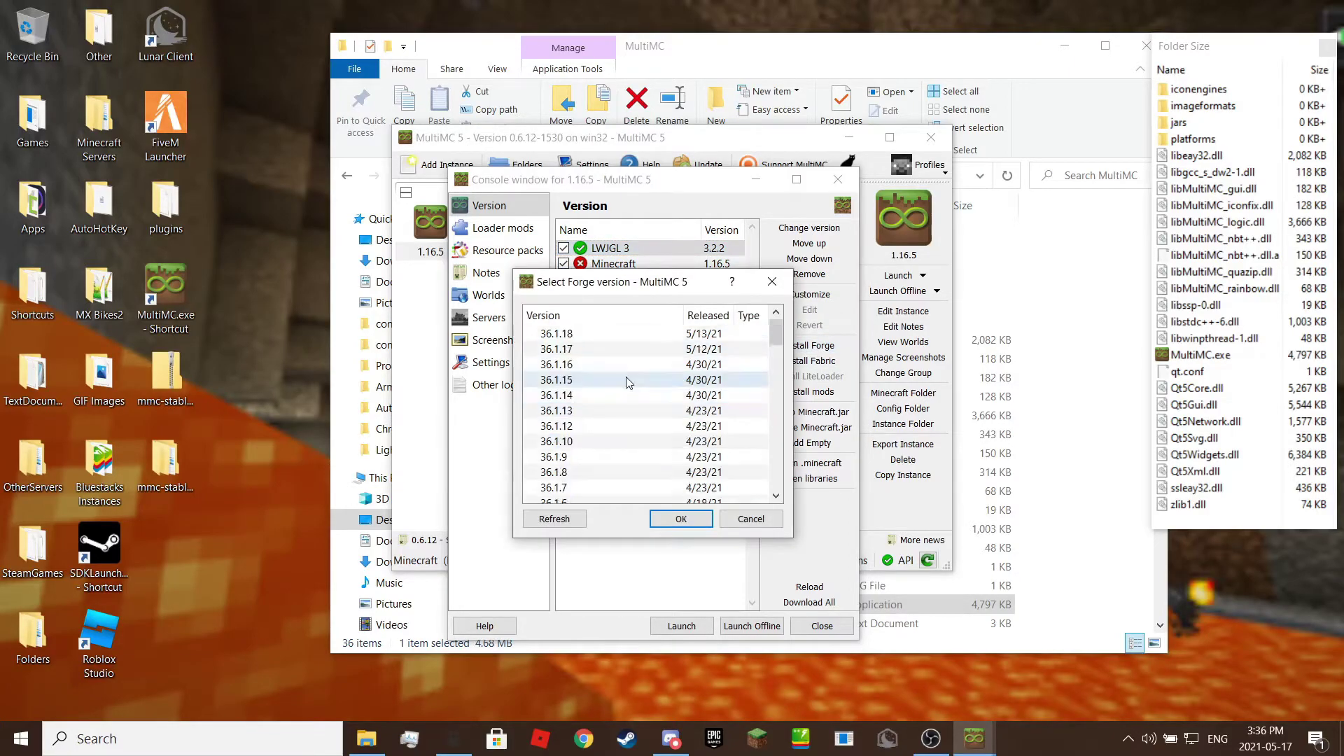
pyautogui.scroll(-2, 626, 382)
pyautogui.click(629, 434)
pyautogui.click(681, 518)
pyautogui.click(809, 360)
pyautogui.press('Escape')
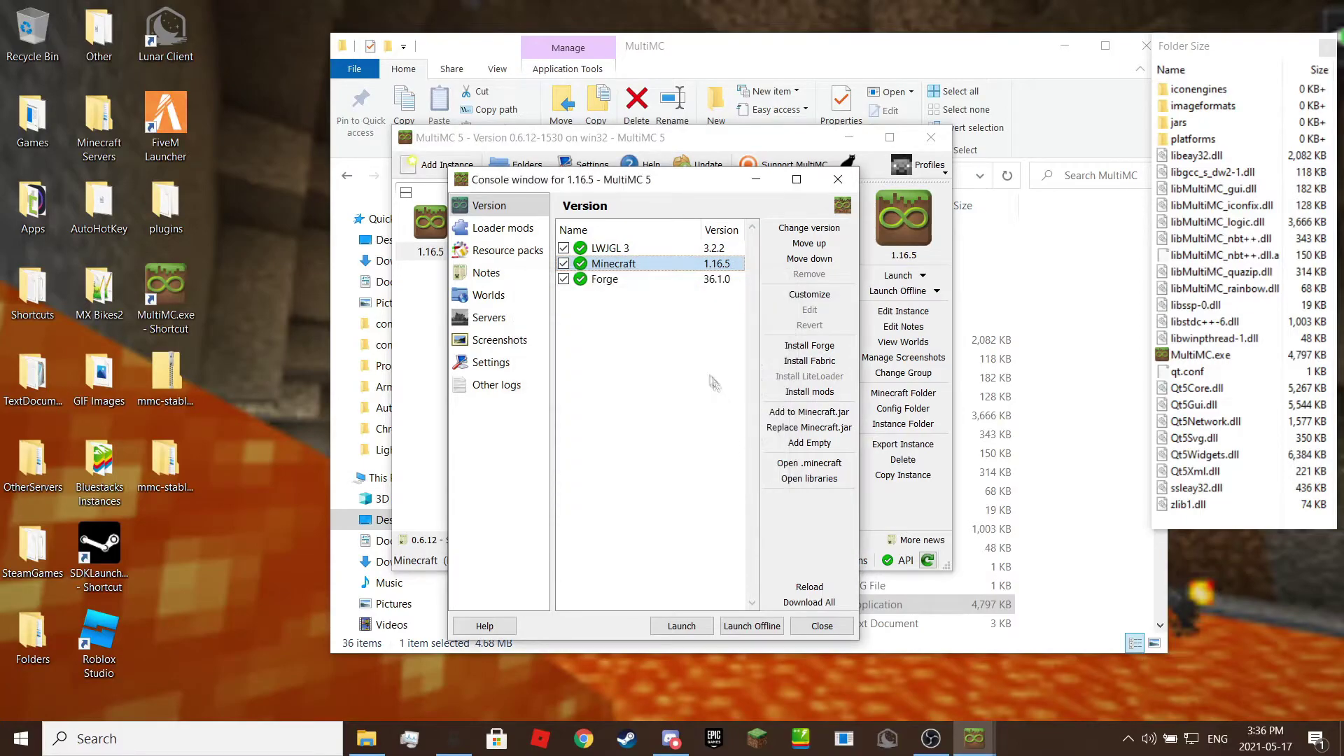
# - Look through the instance's Version, Loader mods, Resource packs, Notes and Worlds pages
pyautogui.click(784, 391)
pyautogui.click(490, 205)
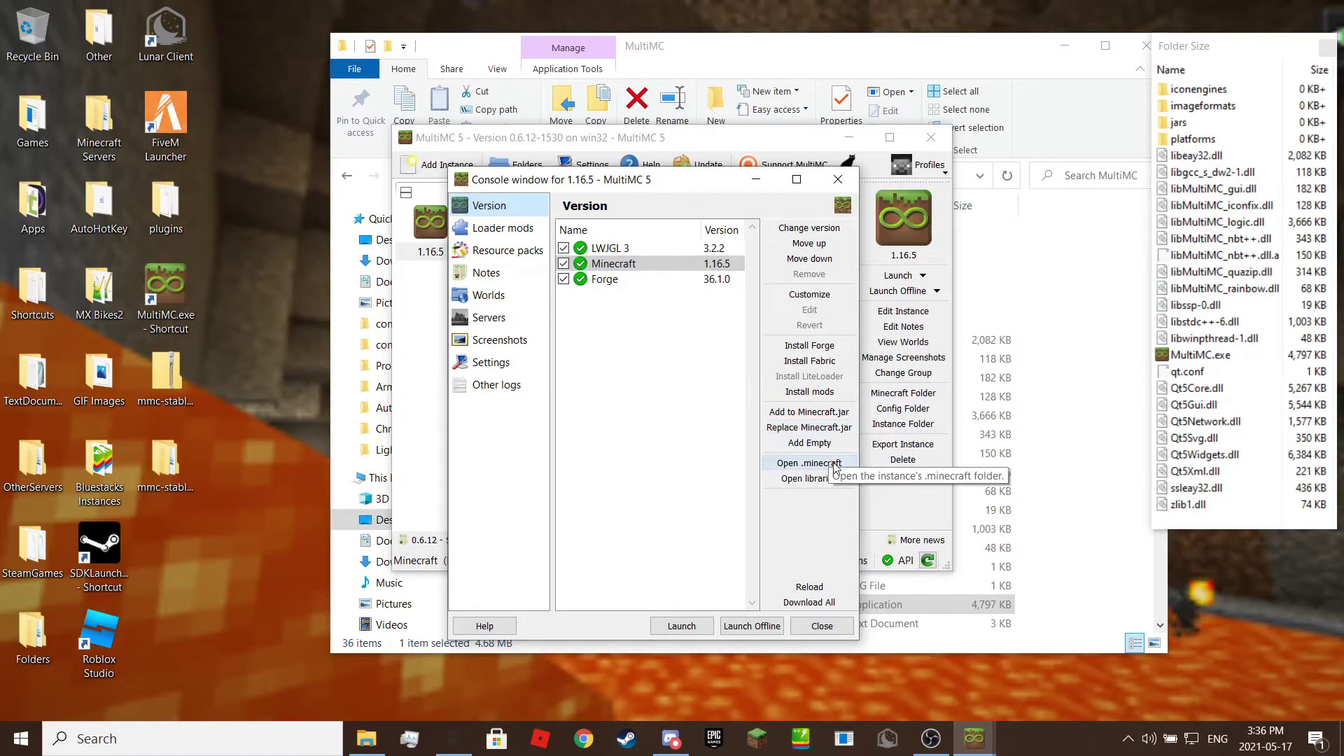
pyautogui.press('Down')
pyautogui.press('Down')
pyautogui.press('Down')
pyautogui.press('Down')
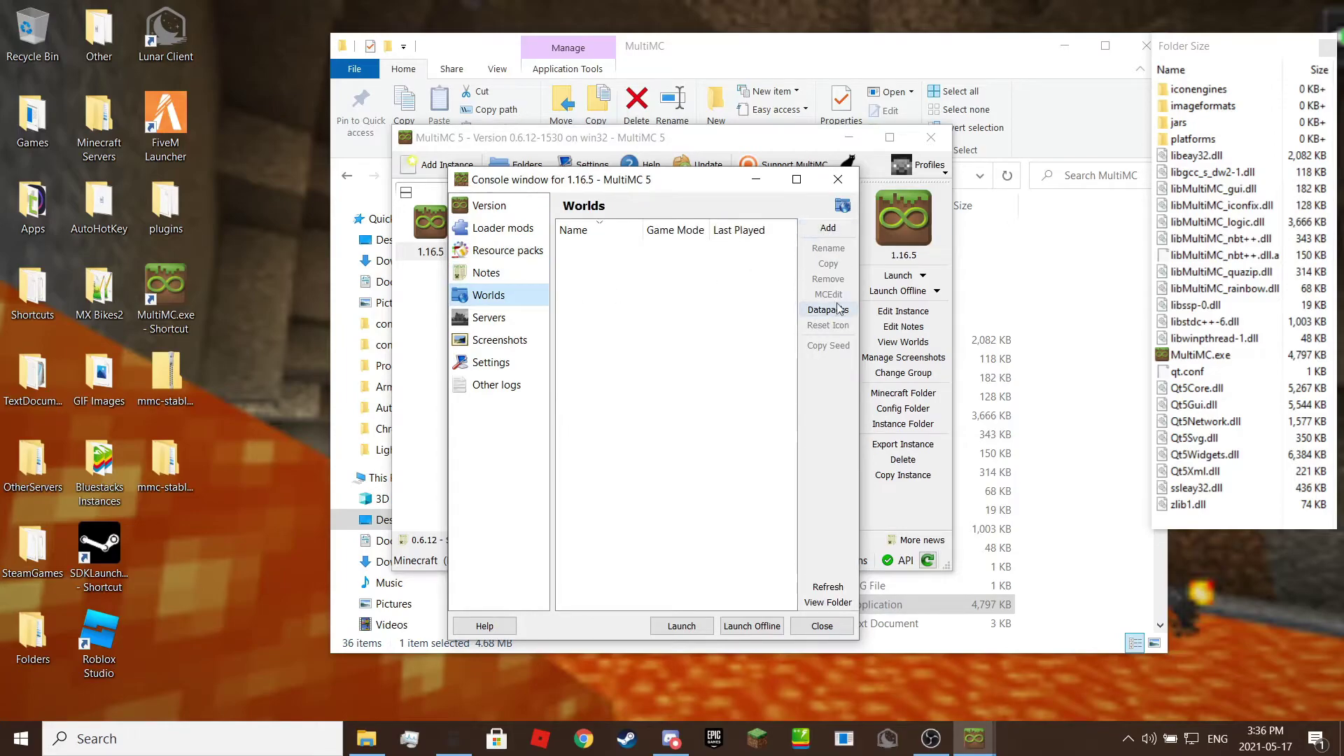
# - Add a server to the instance's server list with the address hypixel.net
pyautogui.press('Down')
pyautogui.click(828, 228)
pyautogui.click(632, 584)
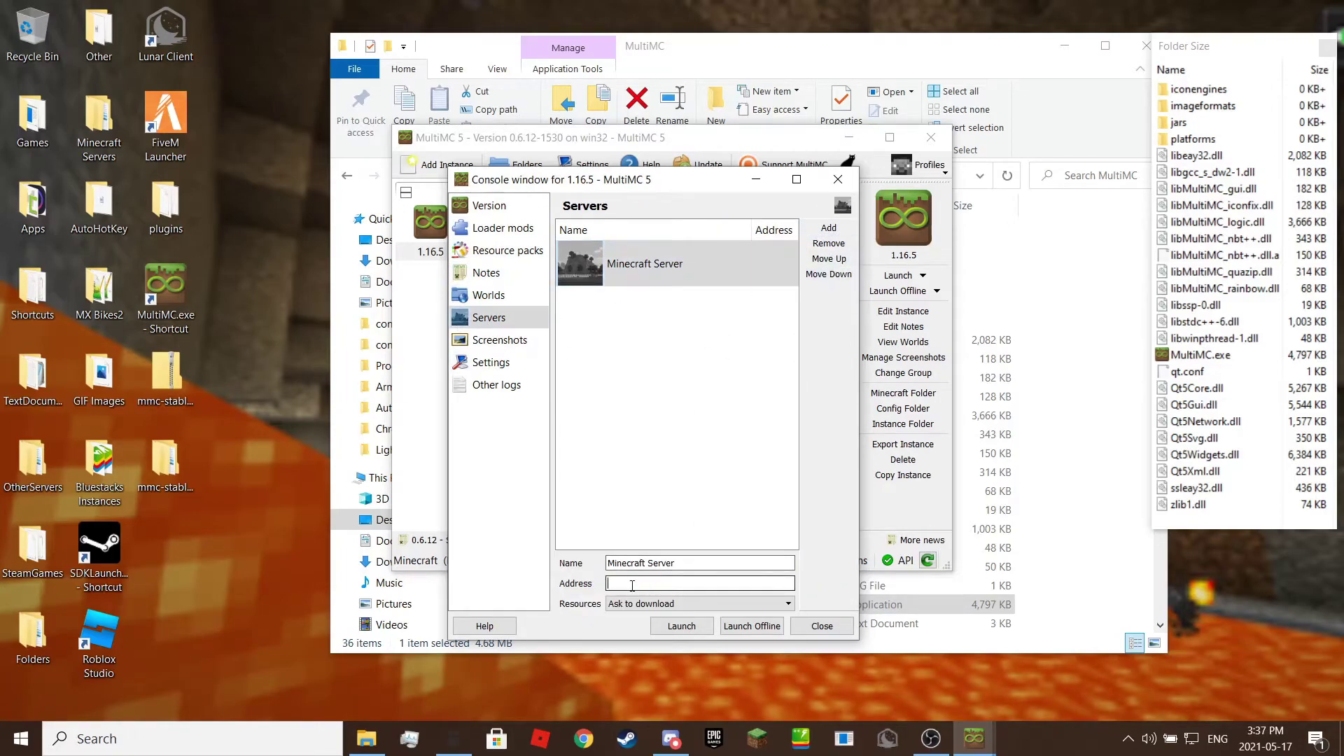
pyautogui.write('hypixel.net')
# - View the instance's Settings and Other logs pages, and close the instance editor
pyautogui.click(494, 364)
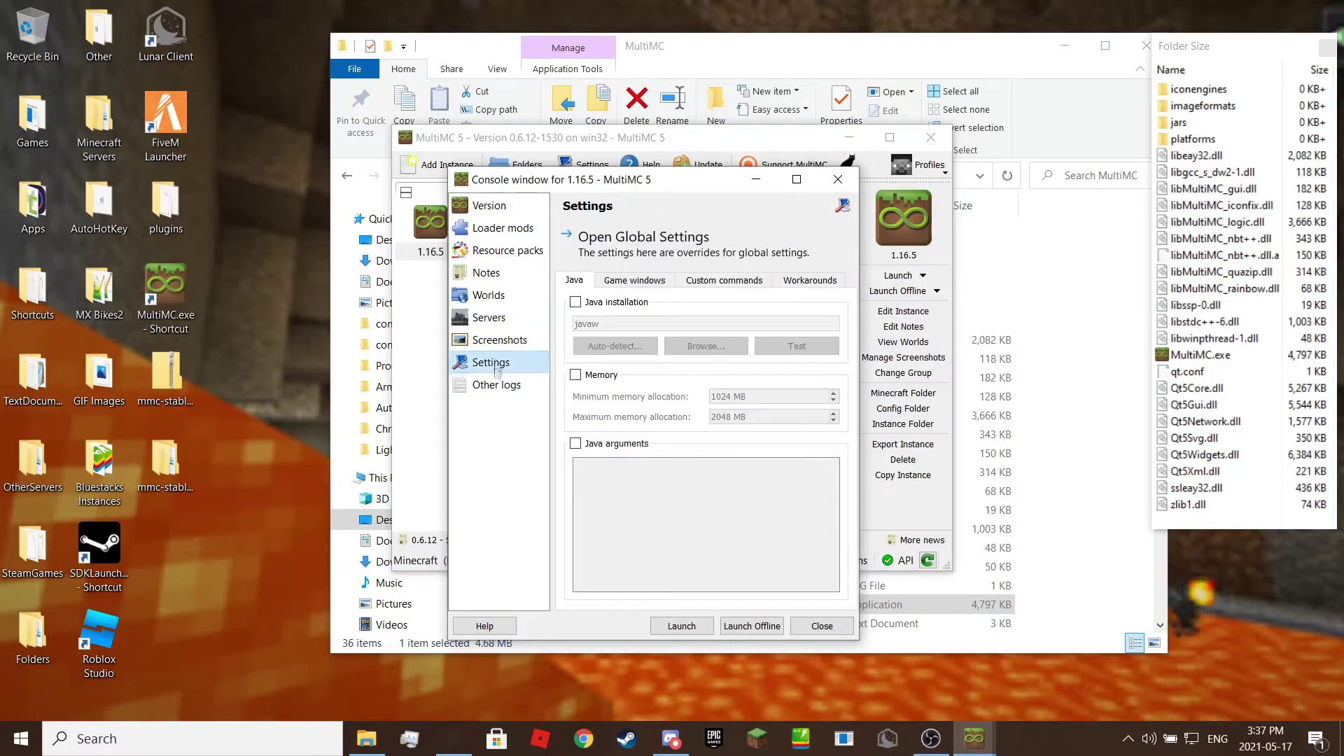
pyautogui.click(496, 384)
pyautogui.press('Escape')
# - Show the cat background in the main window and hide it again
pyautogui.click(849, 166)
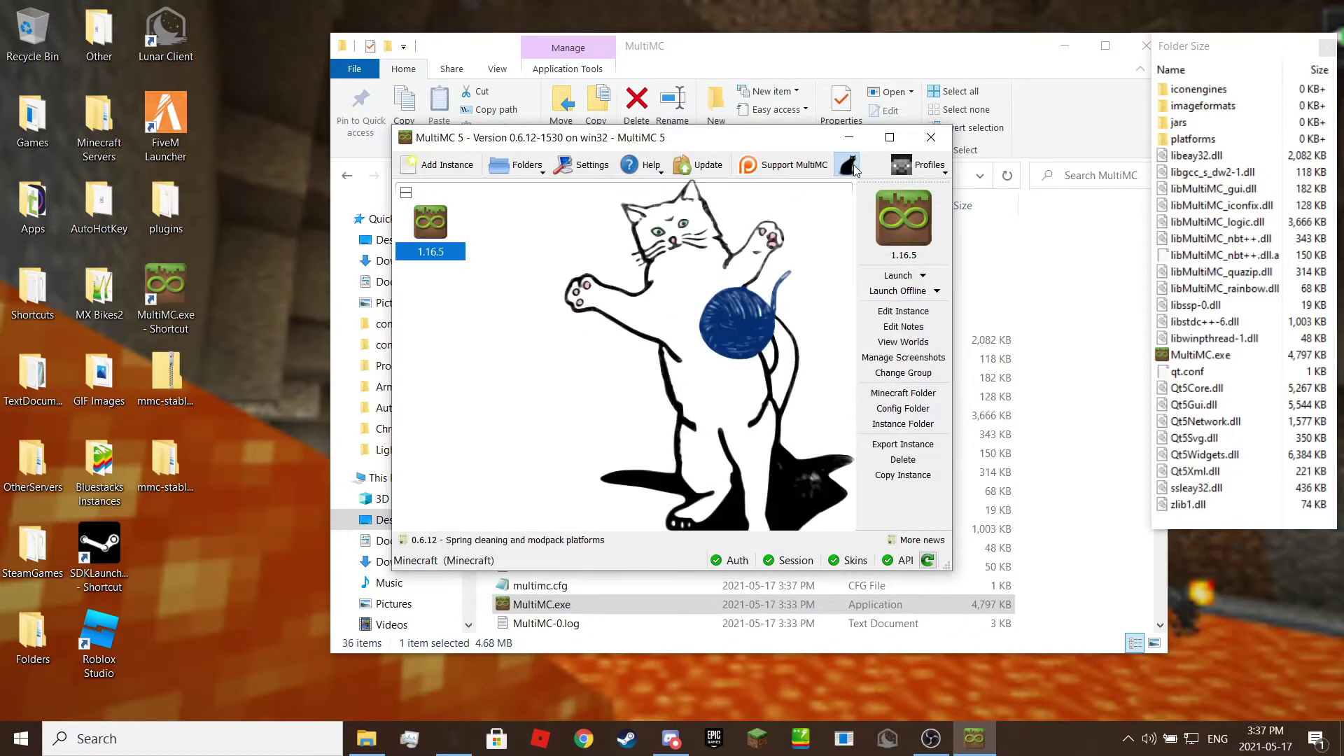
pyautogui.click(851, 169)
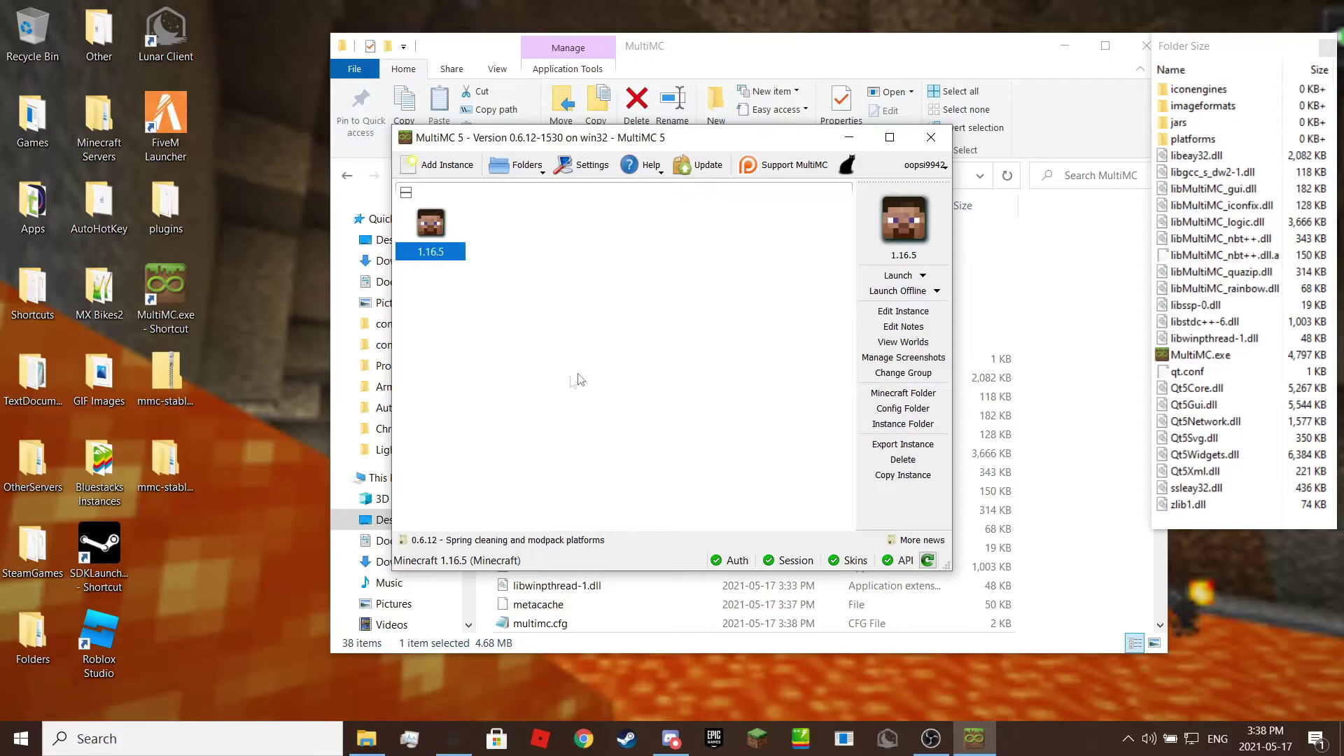
# - Look at the 1.16.5 instance's Notes, Worlds and Screenshots pages in turn, closing the console window after each one
pyautogui.click(914, 332)
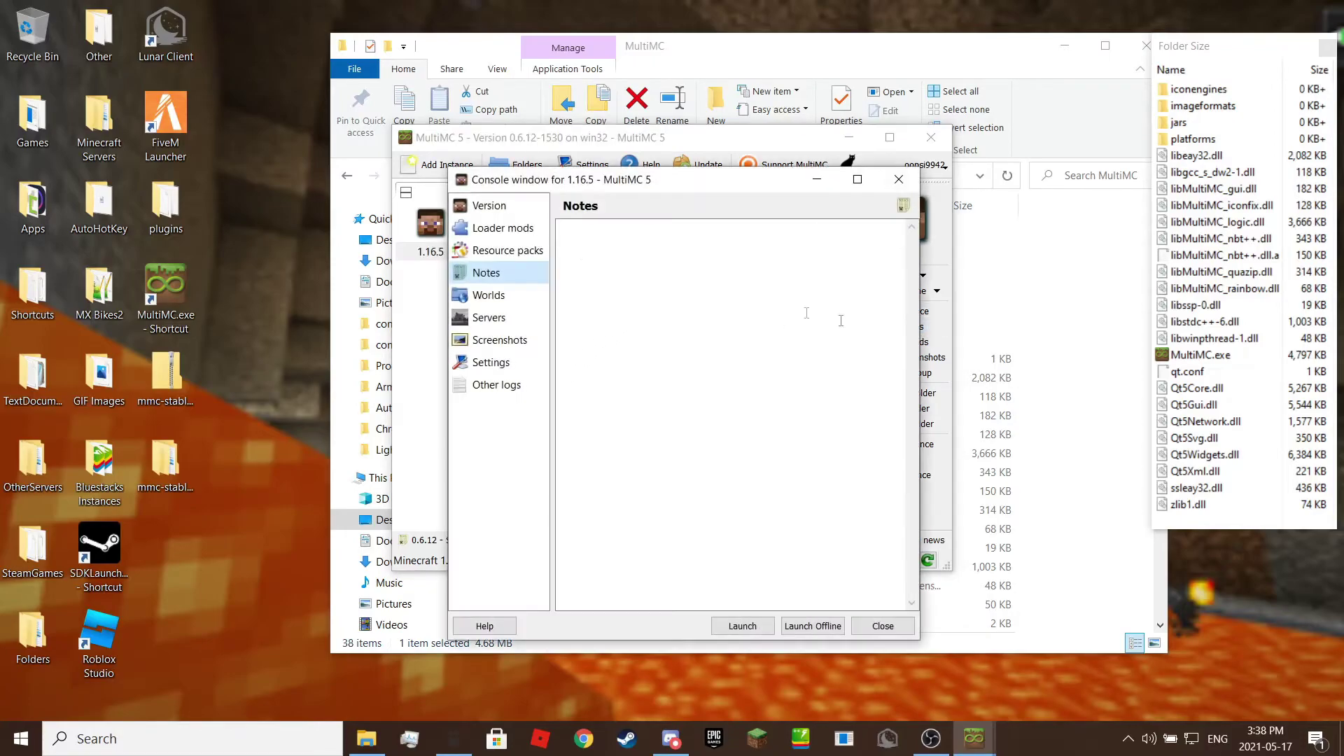
pyautogui.click(908, 182)
pyautogui.click(927, 345)
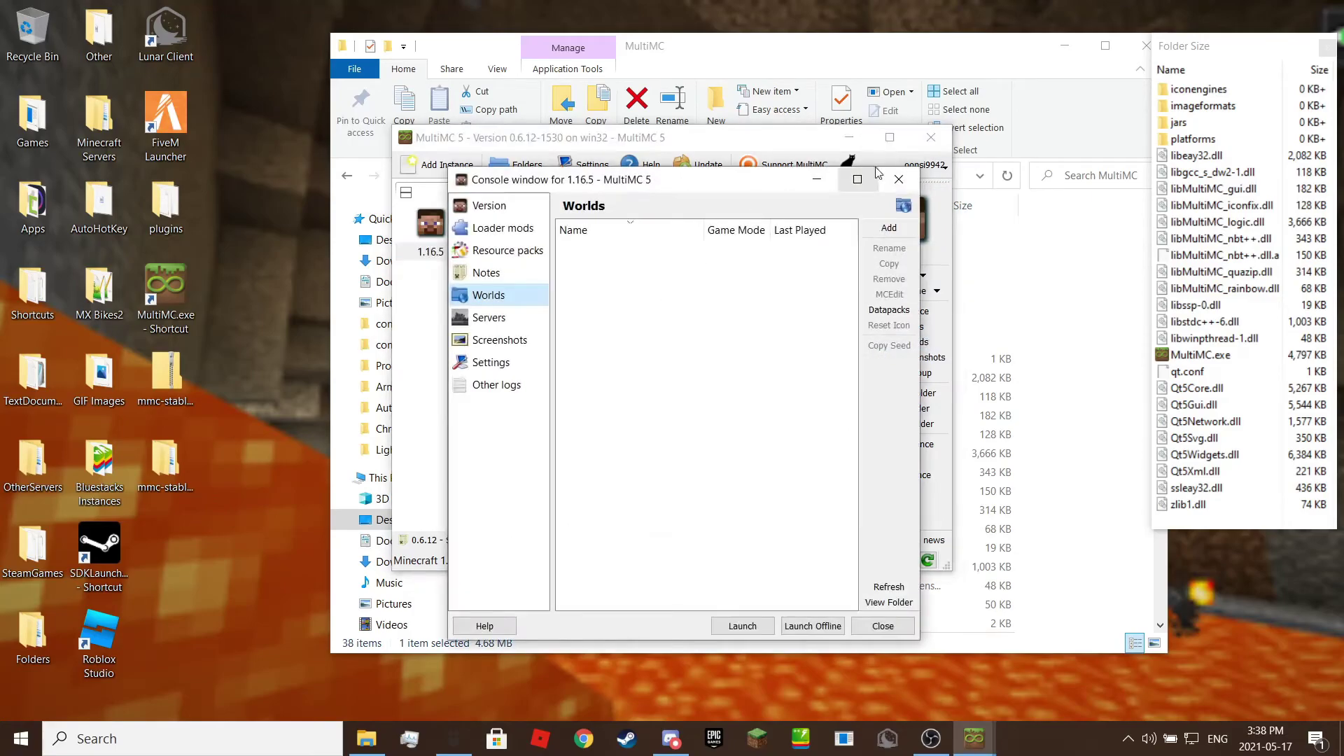
pyautogui.click(898, 179)
pyautogui.click(902, 356)
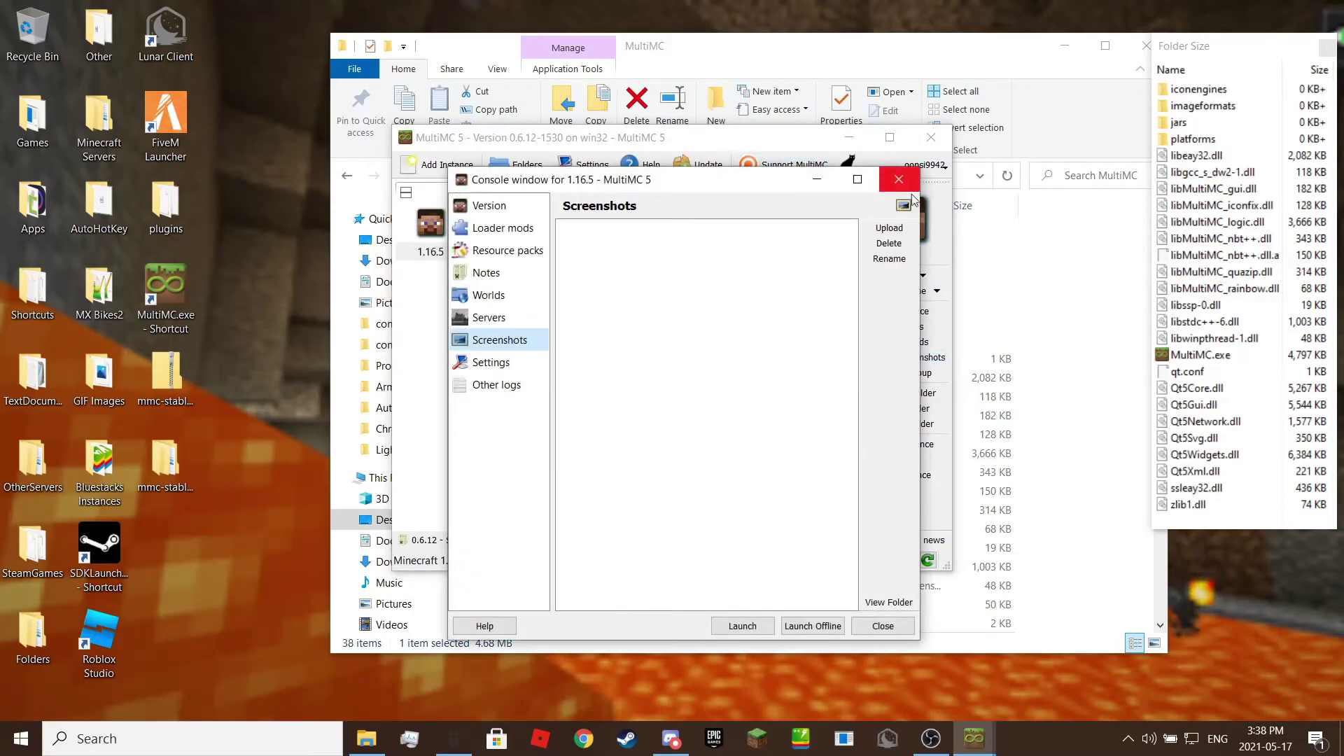
pyautogui.click(898, 179)
# - Assign the 1.16.5 instance to a new group named Group 1 and launch the instance
pyautogui.click(903, 373)
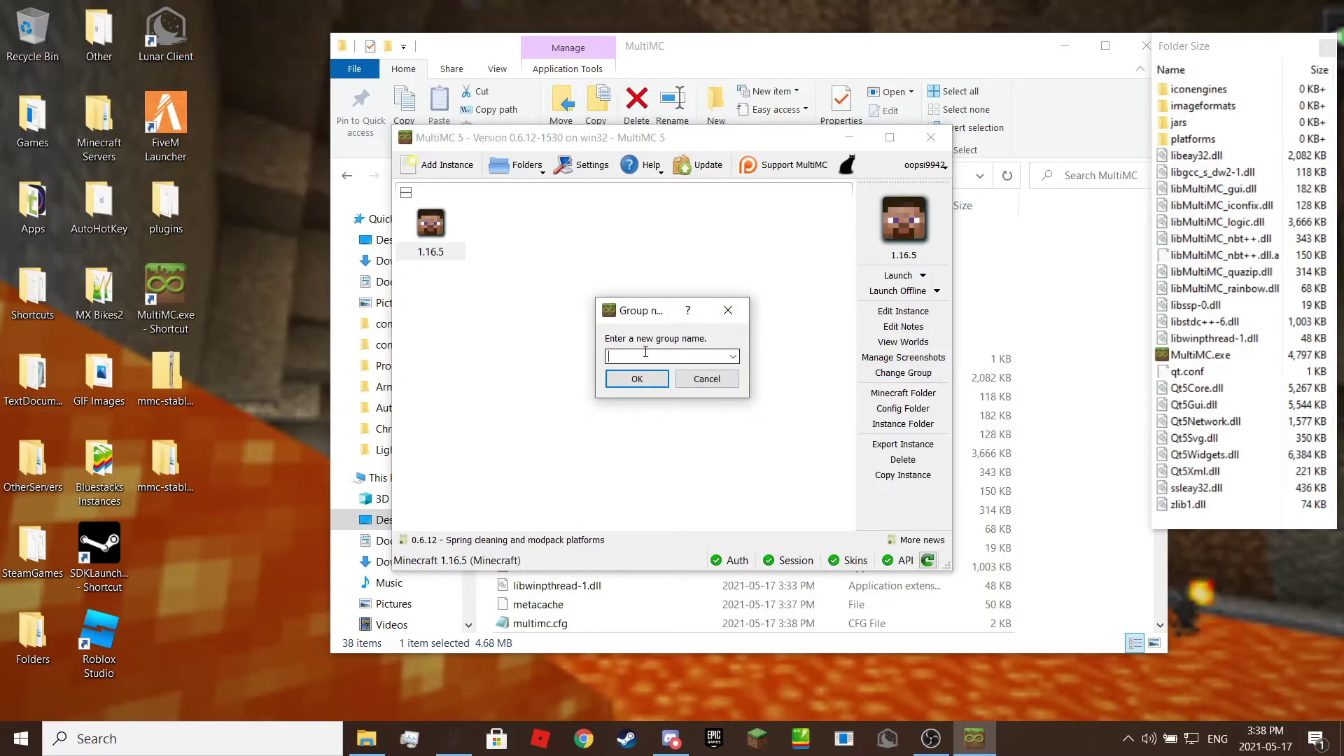
pyautogui.click(659, 379)
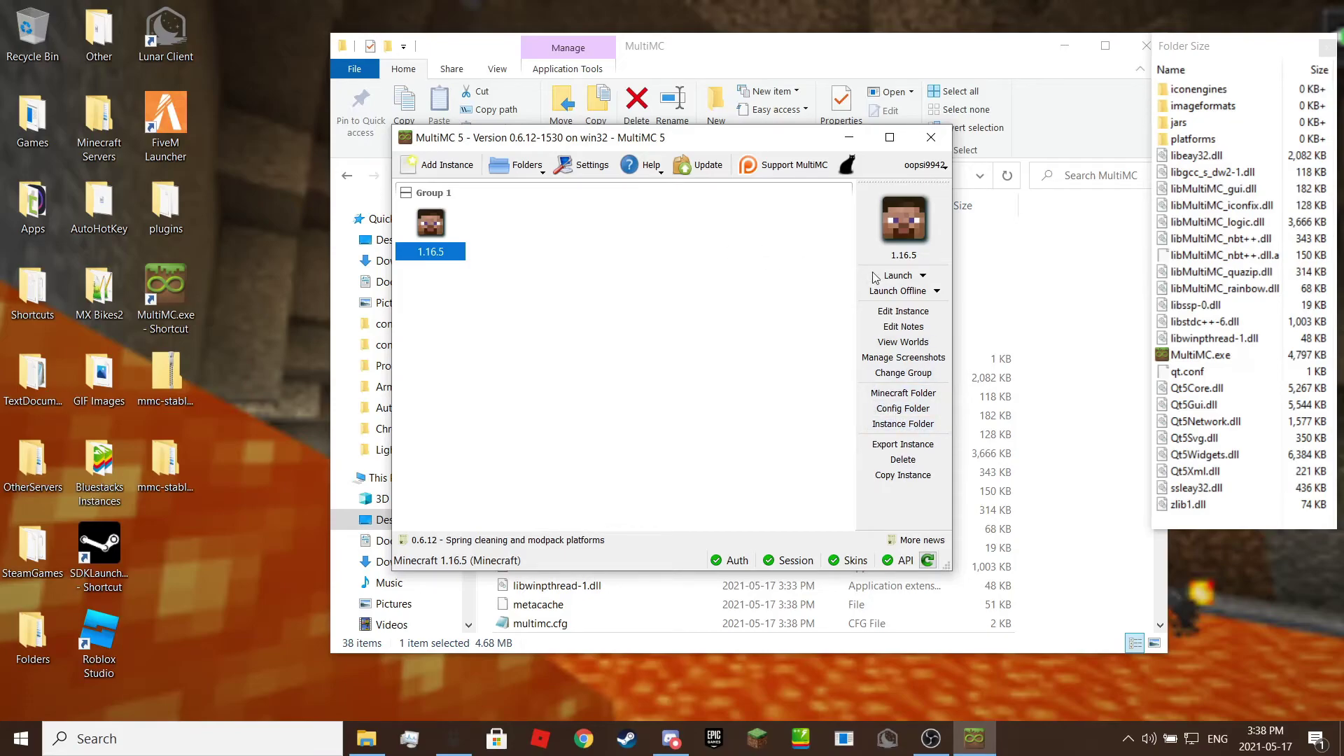
pyautogui.click(897, 276)
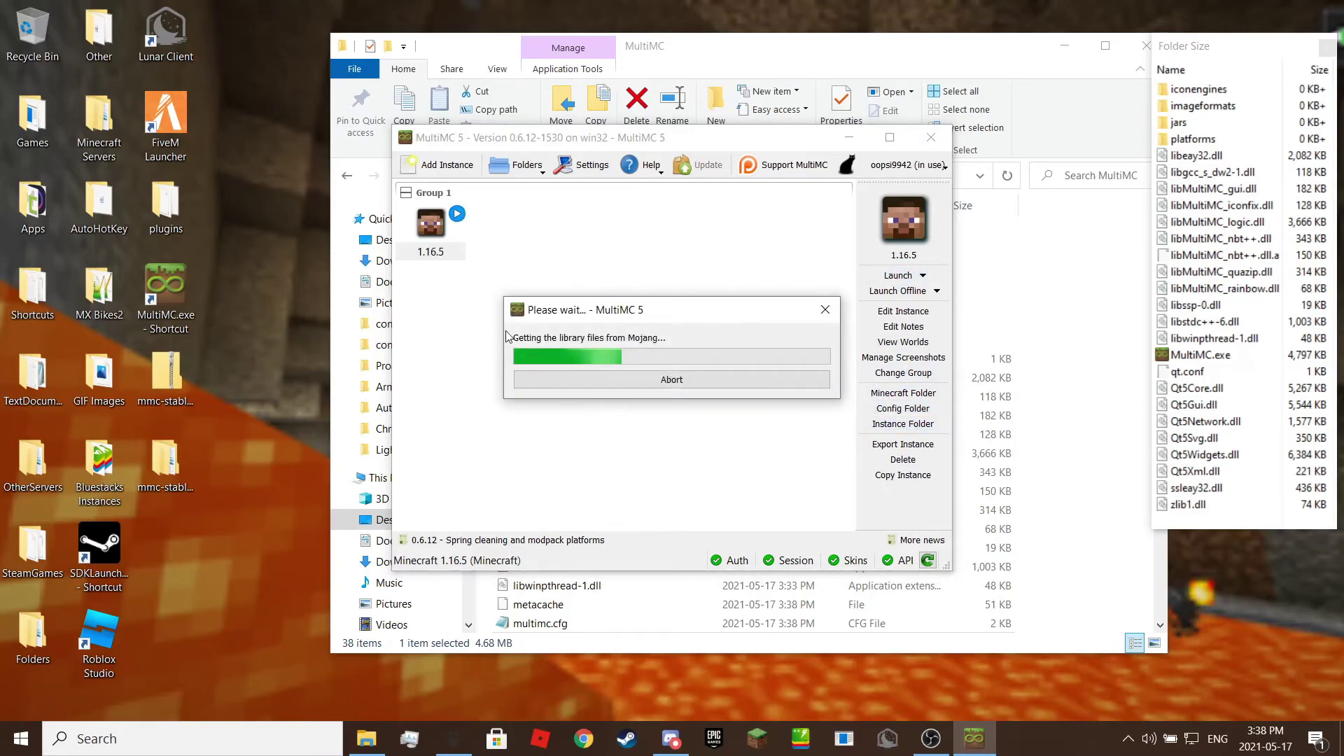